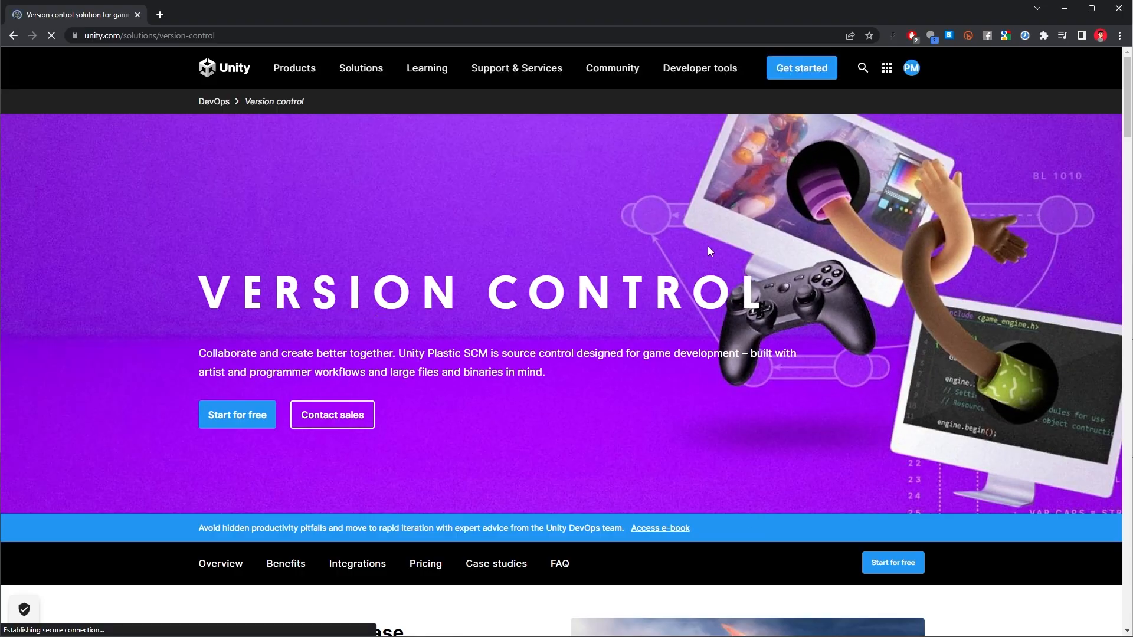
Step: Download the Plastic SCM Cloud Edition installer for Windows
{"action": "scroll", "coordinate": [971, 212], "scroll_direction": "down", "scroll_amount": 5}
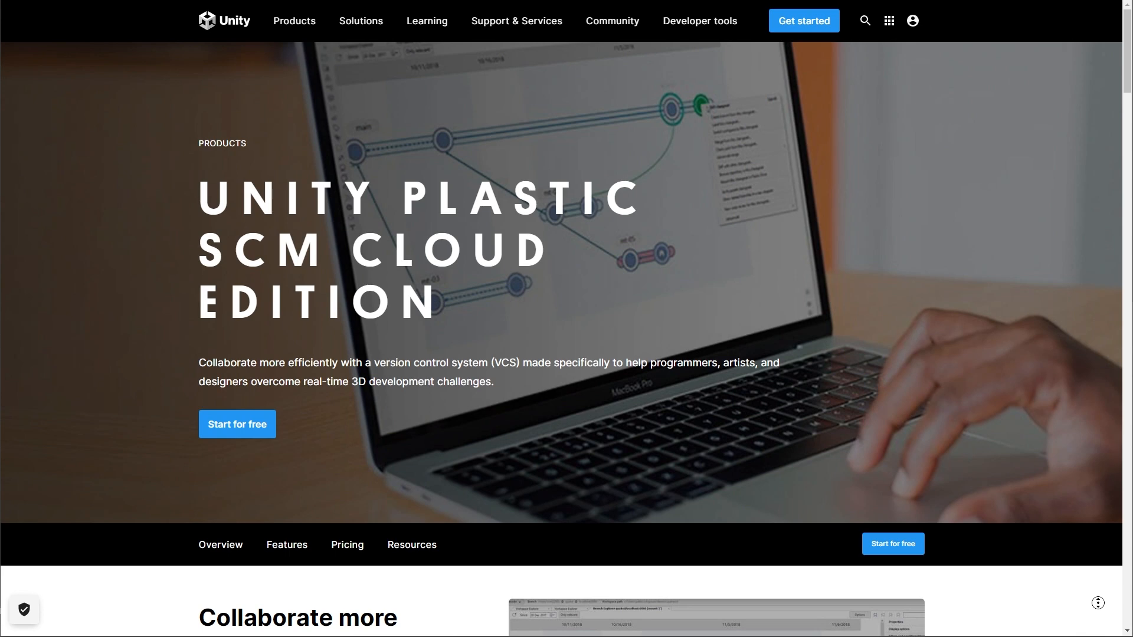
{"action": "scroll", "coordinate": [1098, 608], "scroll_direction": "down", "scroll_amount": 1}
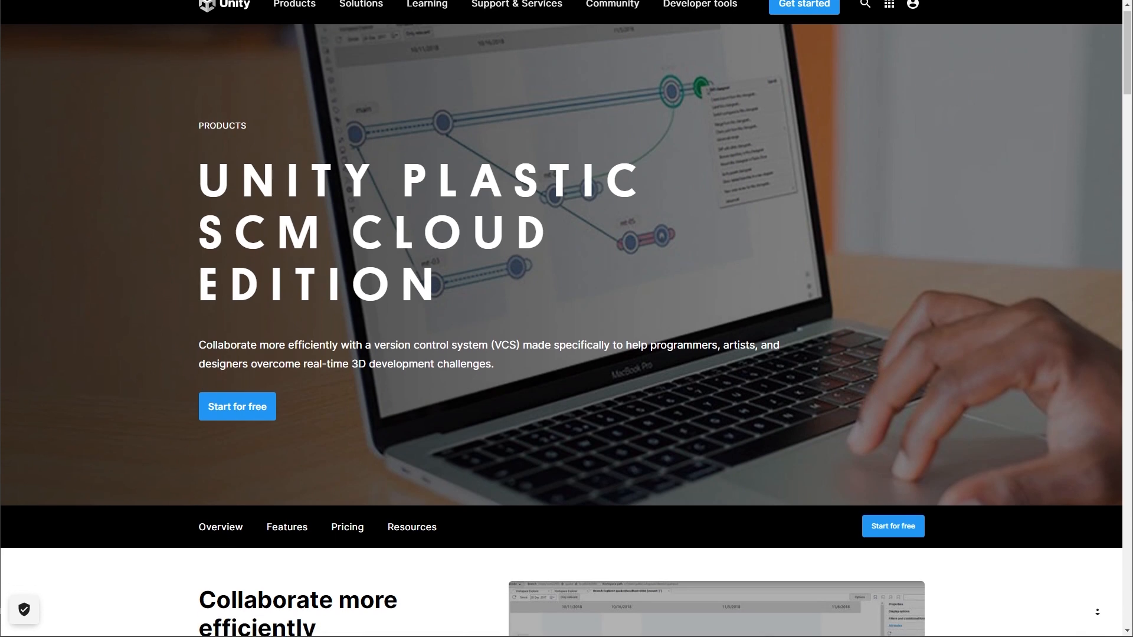
{"action": "scroll", "coordinate": [1097, 612], "scroll_direction": "down", "scroll_amount": 1}
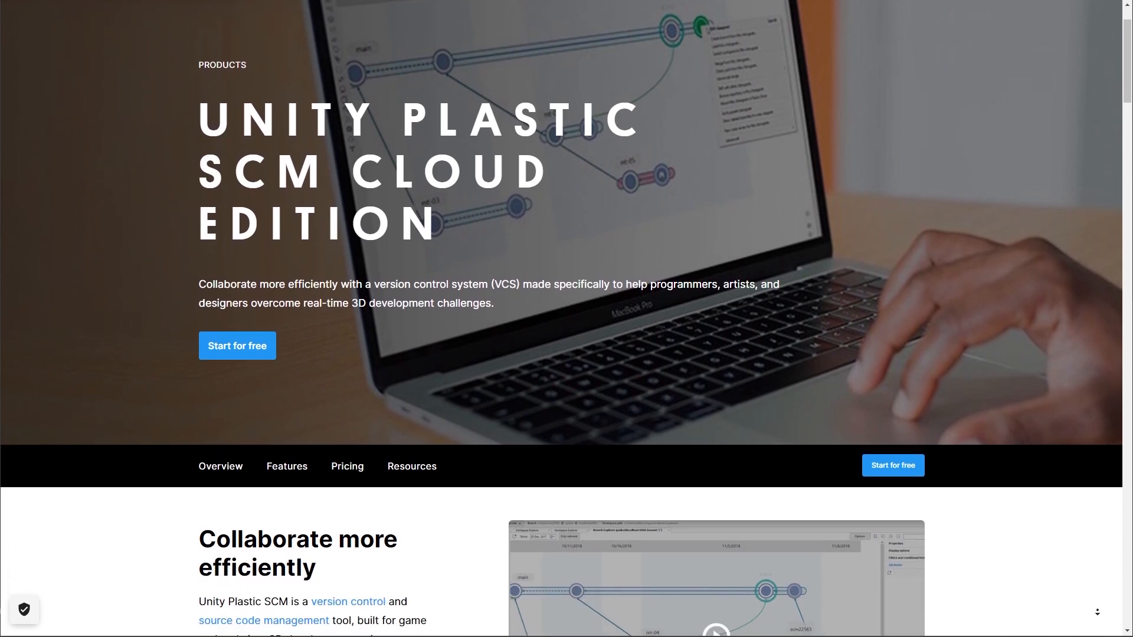
{"action": "scroll", "coordinate": [1097, 612], "scroll_direction": "down", "scroll_amount": 1}
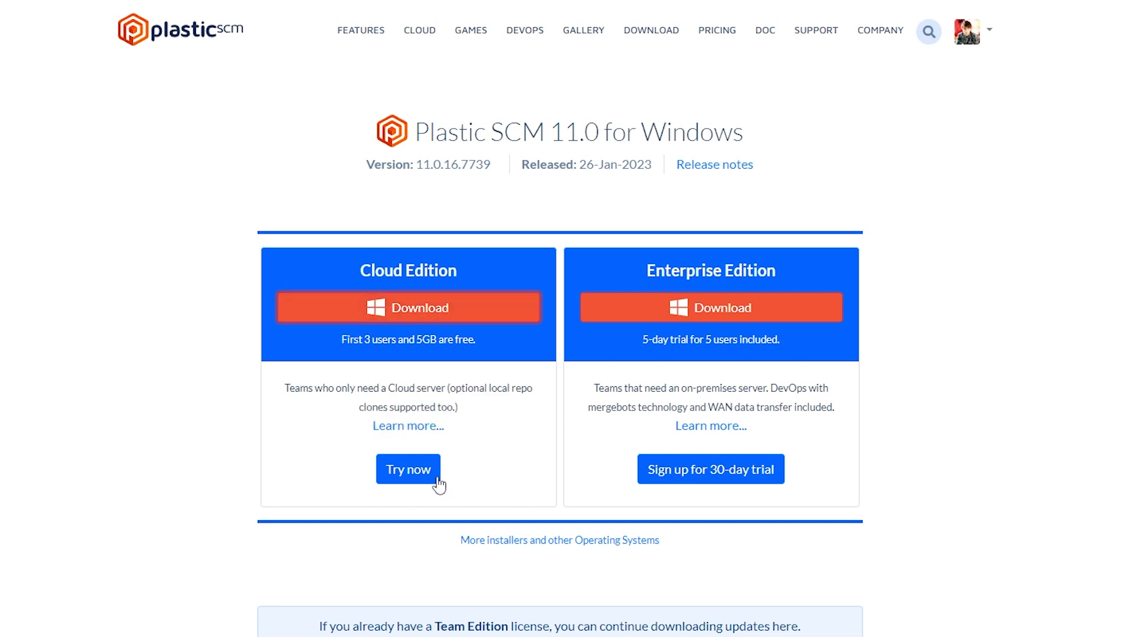
{"action": "left_click", "coordinate": [428, 313]}
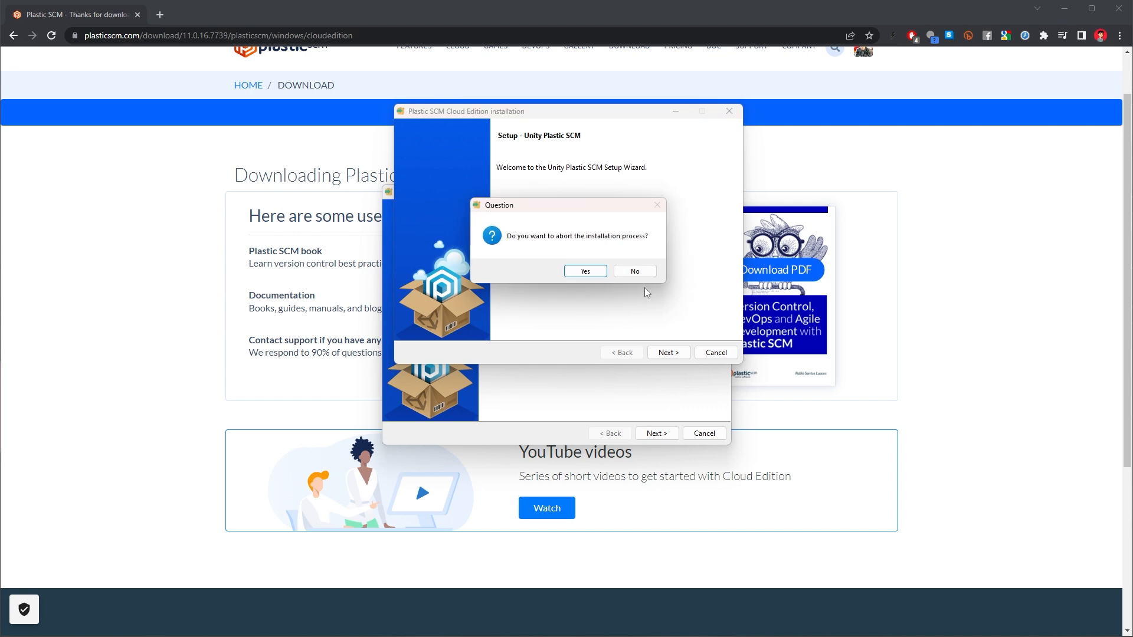
Step: Go through the Plastic SCM Cloud Edition setup wizard, keeping the default components, including the Visual Studio integration package
{"action": "left_click", "coordinate": [656, 434]}
{"action": "left_click", "coordinate": [450, 384]}
{"action": "left_click", "coordinate": [620, 427]}
{"action": "left_click", "coordinate": [620, 427]}
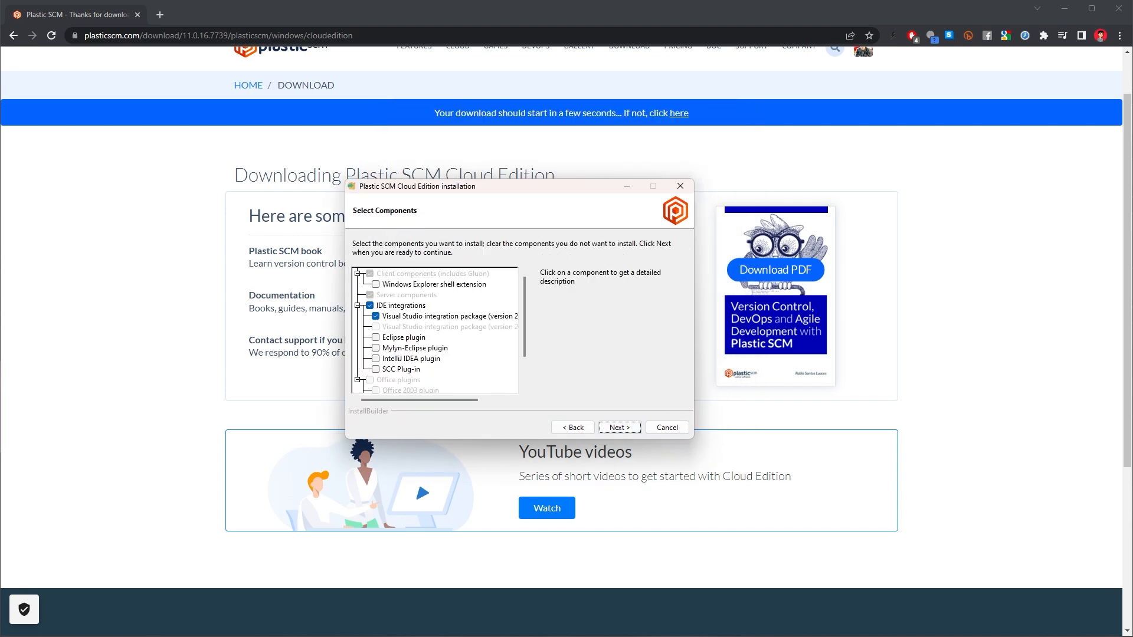
{"action": "left_click", "coordinate": [620, 427]}
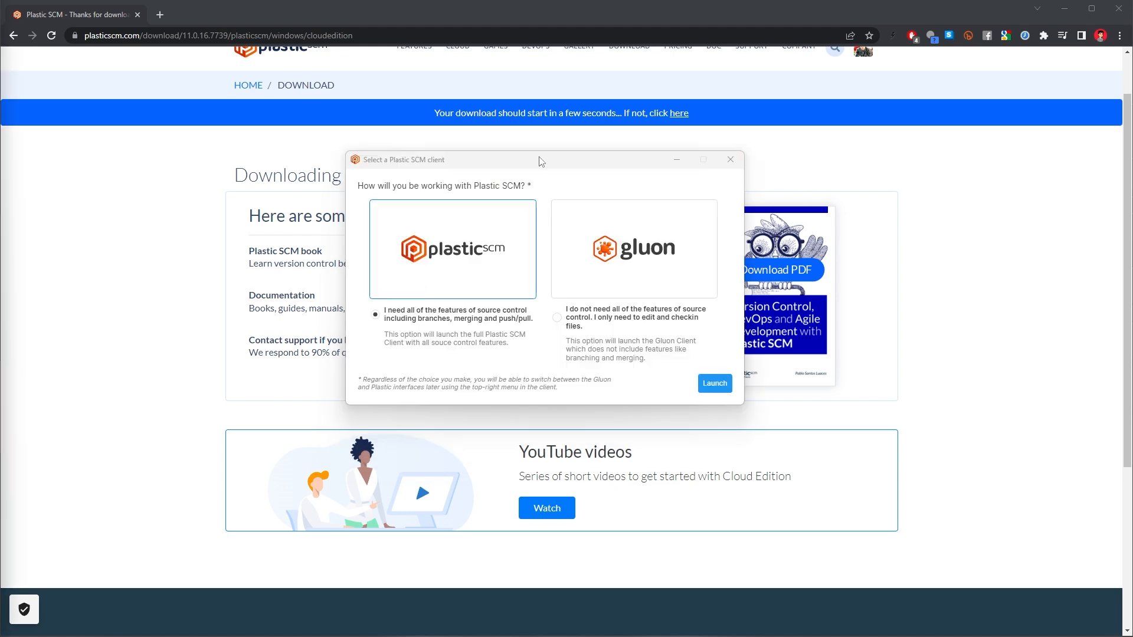
Step: Launch the full Plastic SCM client with all source control features and sign in with Unity ID
{"action": "mouse_move", "coordinate": [555, 162]}
{"action": "left_mouse_down"}
{"action": "mouse_move", "coordinate": [567, 195]}
{"action": "mouse_move", "coordinate": [561, 162]}
{"action": "left_mouse_up"}
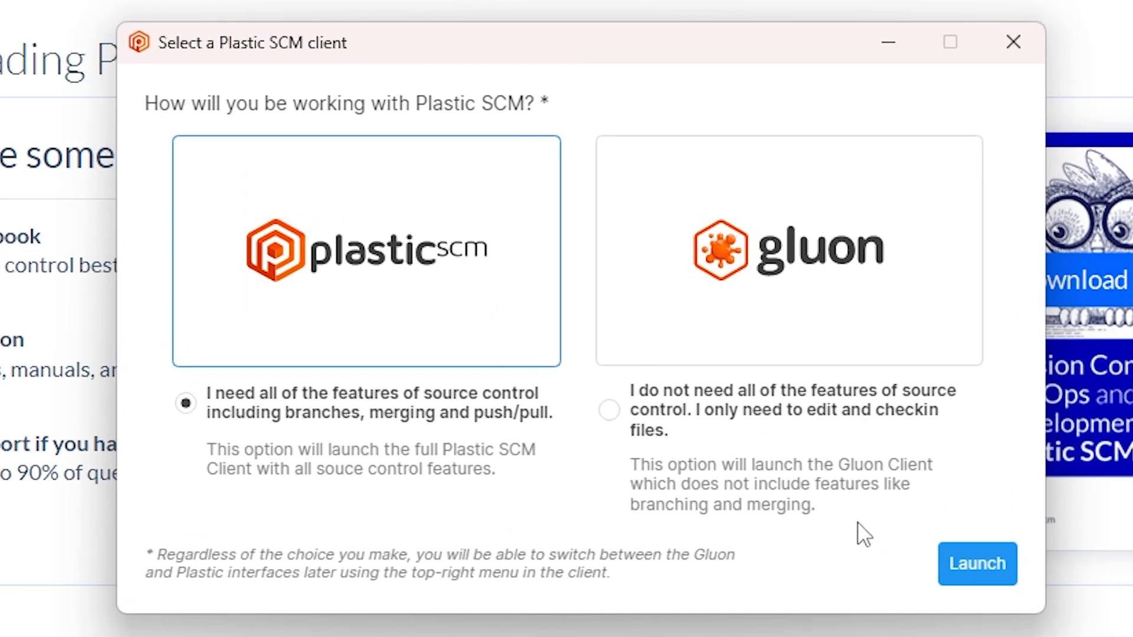
{"action": "left_click", "coordinate": [978, 565]}
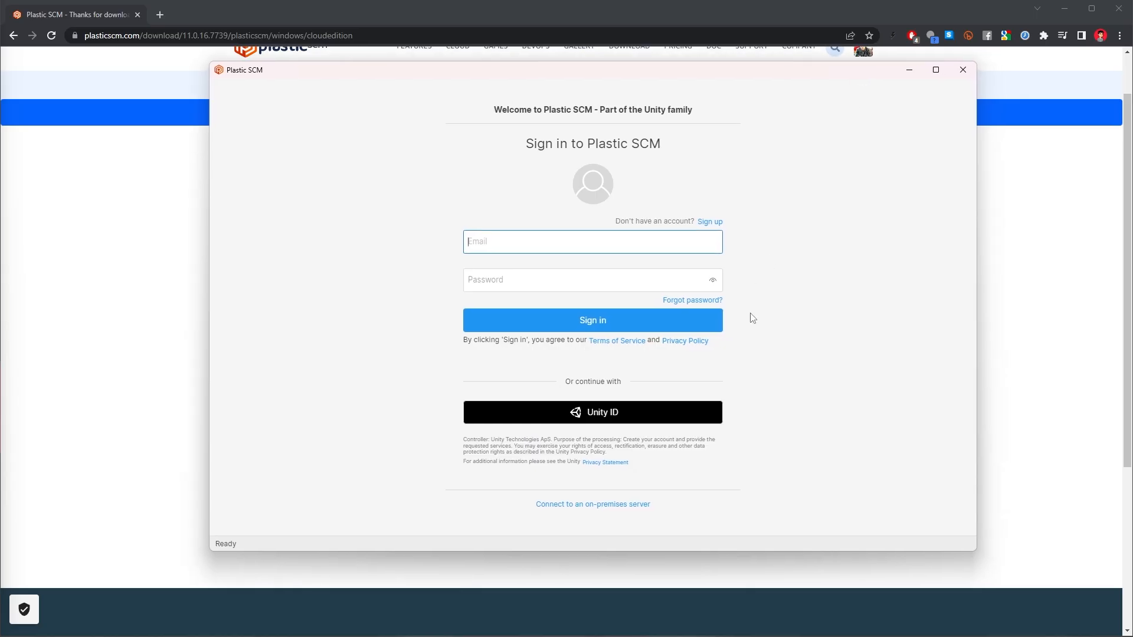
{"action": "left_click", "coordinate": [603, 418]}
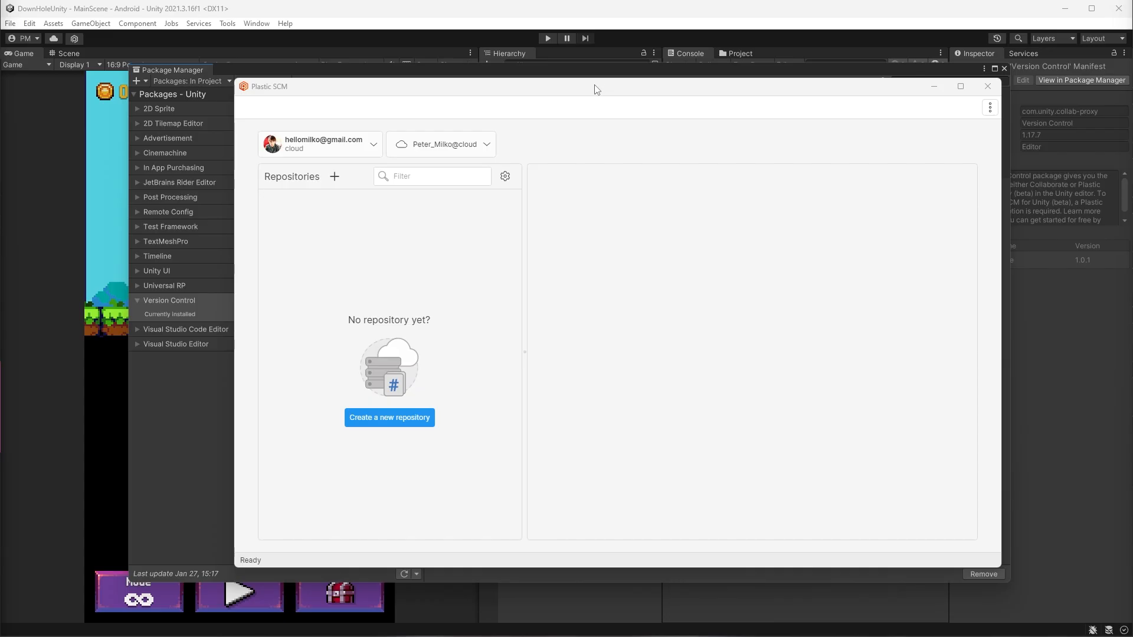
Step: Change the theme of the Plastic SCM client
{"action": "left_click_drag", "start_coordinate": [597, 86], "coordinate": [576, 64]}
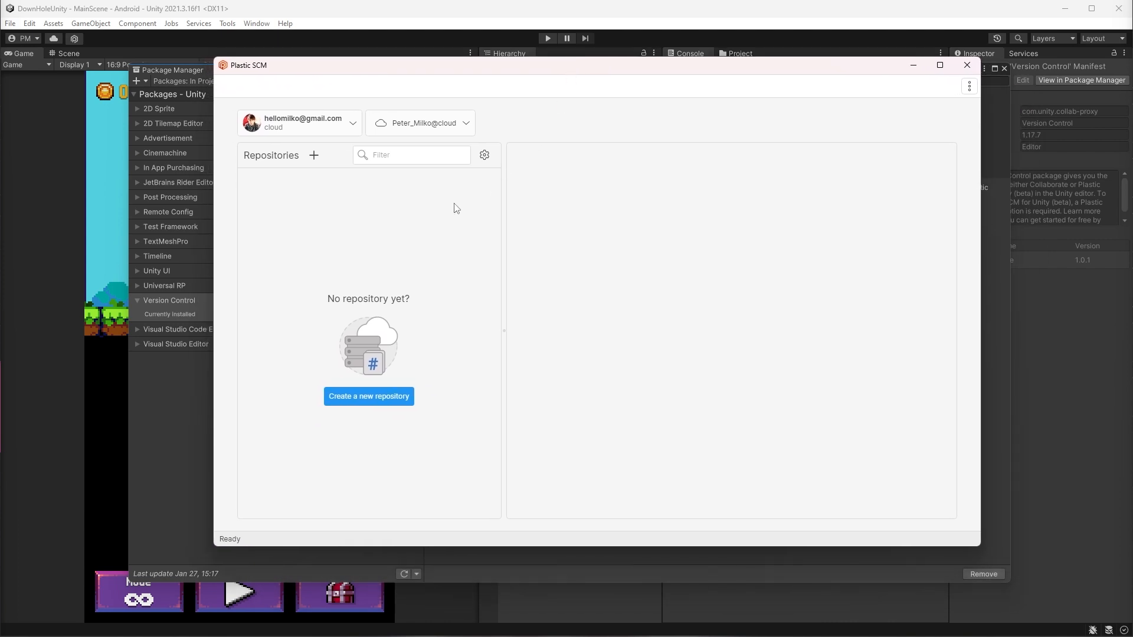
{"action": "left_click", "coordinate": [970, 88]}
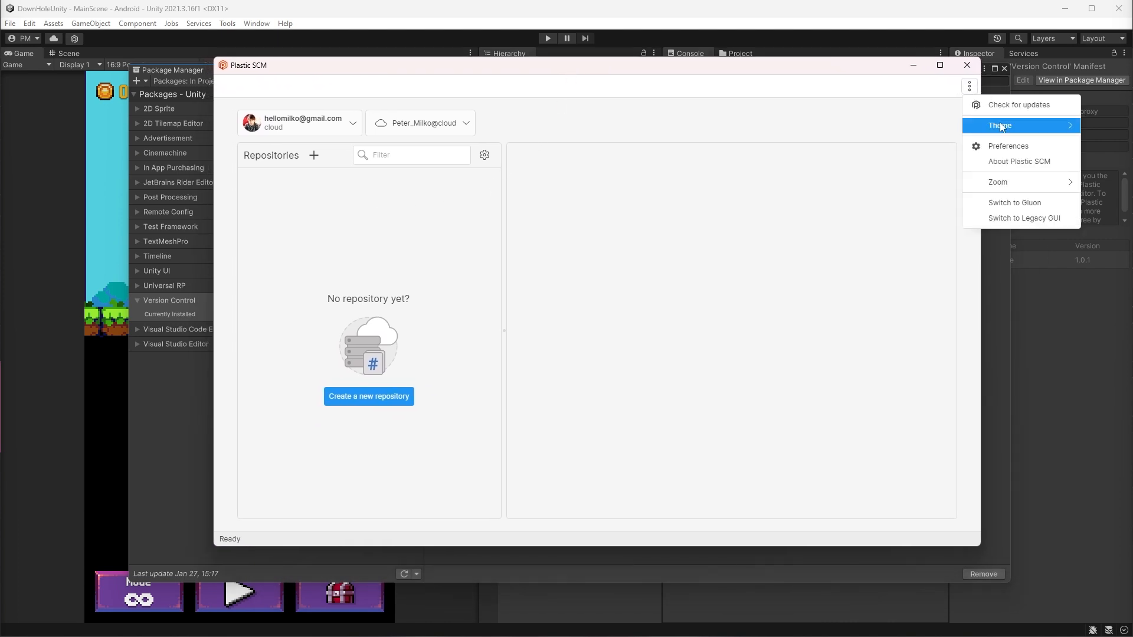
{"action": "mouse_move", "coordinate": [1000, 125]}
{"action": "left_click", "coordinate": [1105, 144]}
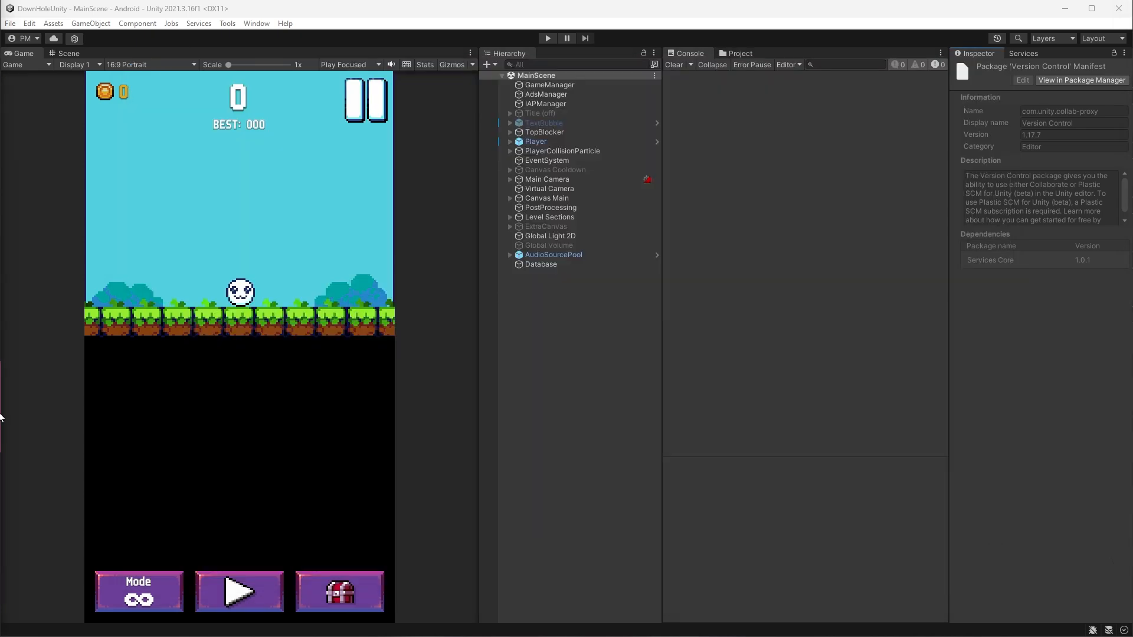
Step: Switch to the Unity editor and open the Plastic SCM window for the DownHoleUnity project
{"action": "left_click", "coordinate": [256, 23]}
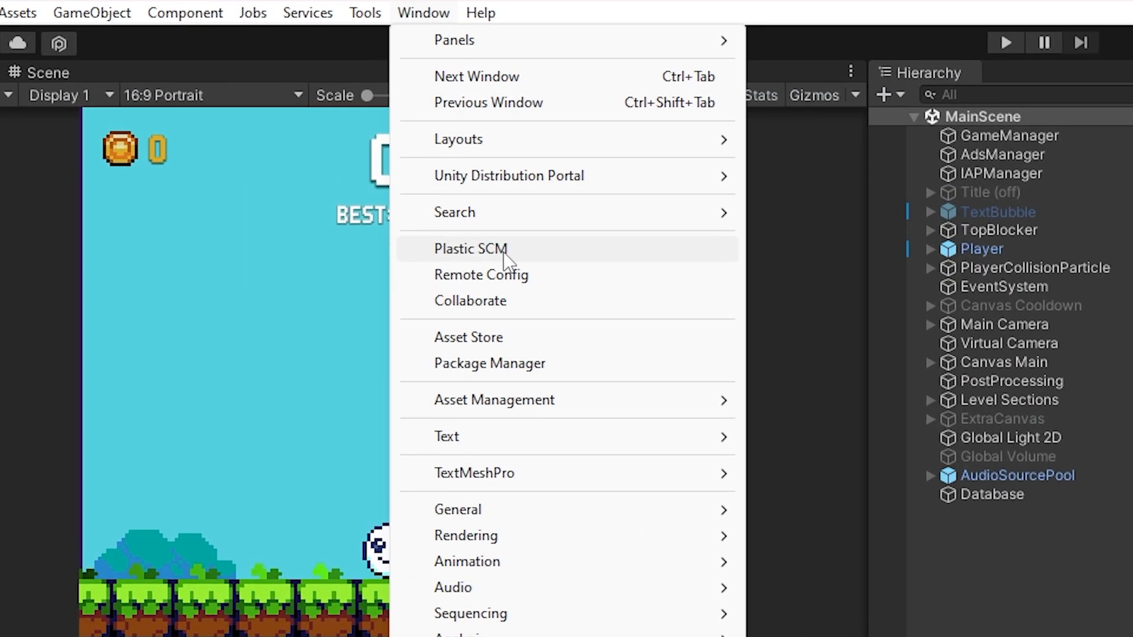
{"action": "left_click", "coordinate": [504, 251]}
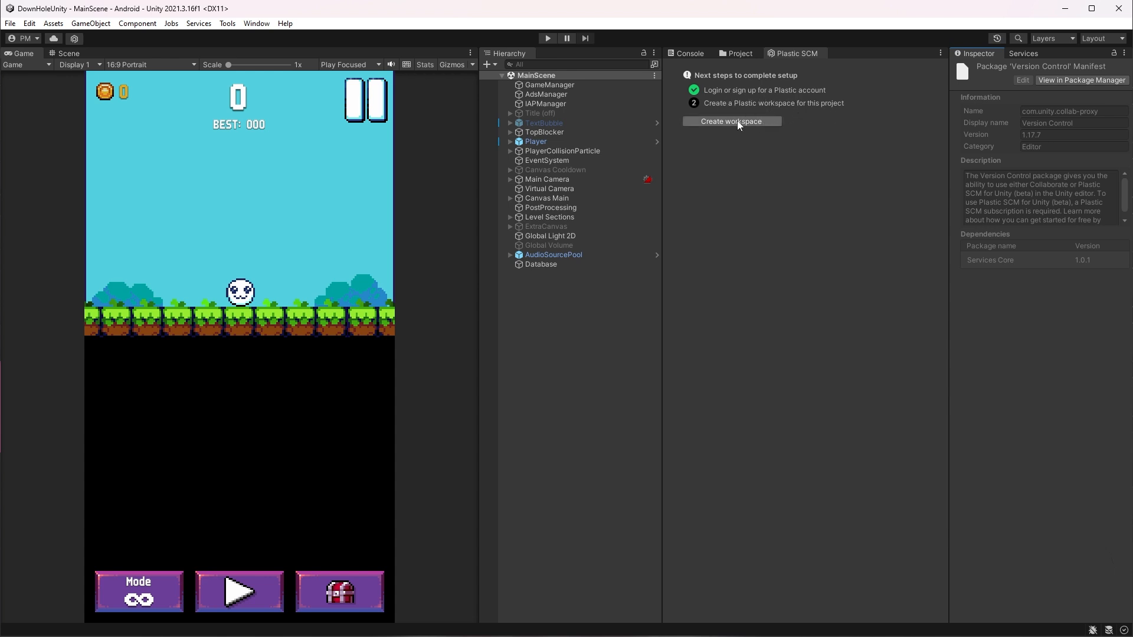
Step: Check the Version Control package among the project's installed packages in the Package Manager
{"action": "left_click", "coordinate": [257, 23]}
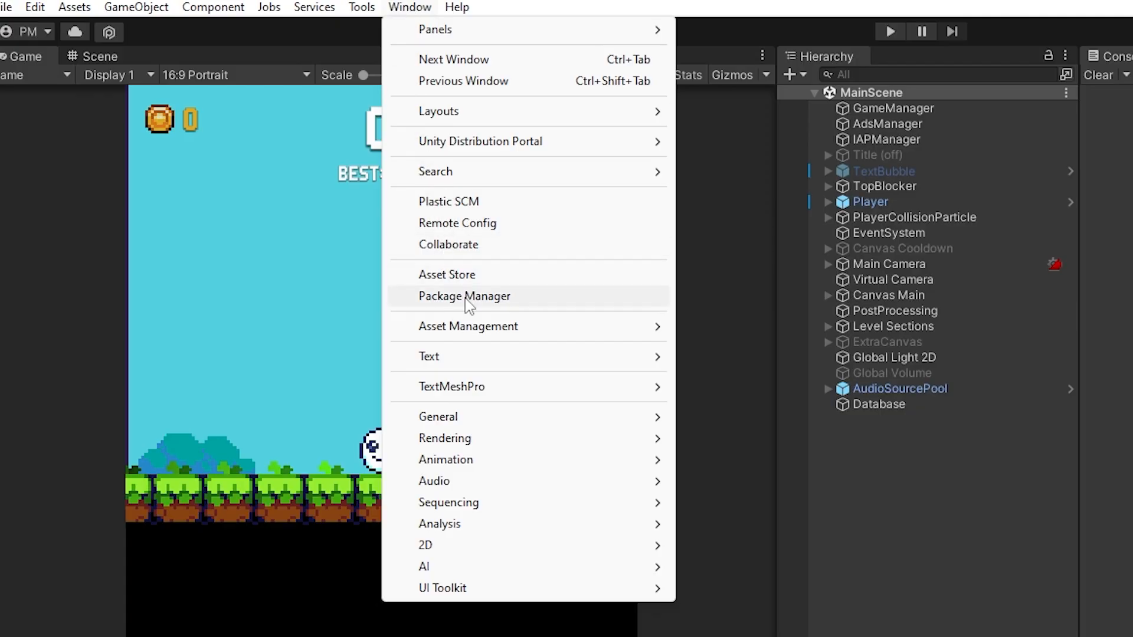
{"action": "left_click", "coordinate": [468, 296]}
{"action": "left_click", "coordinate": [220, 81]}
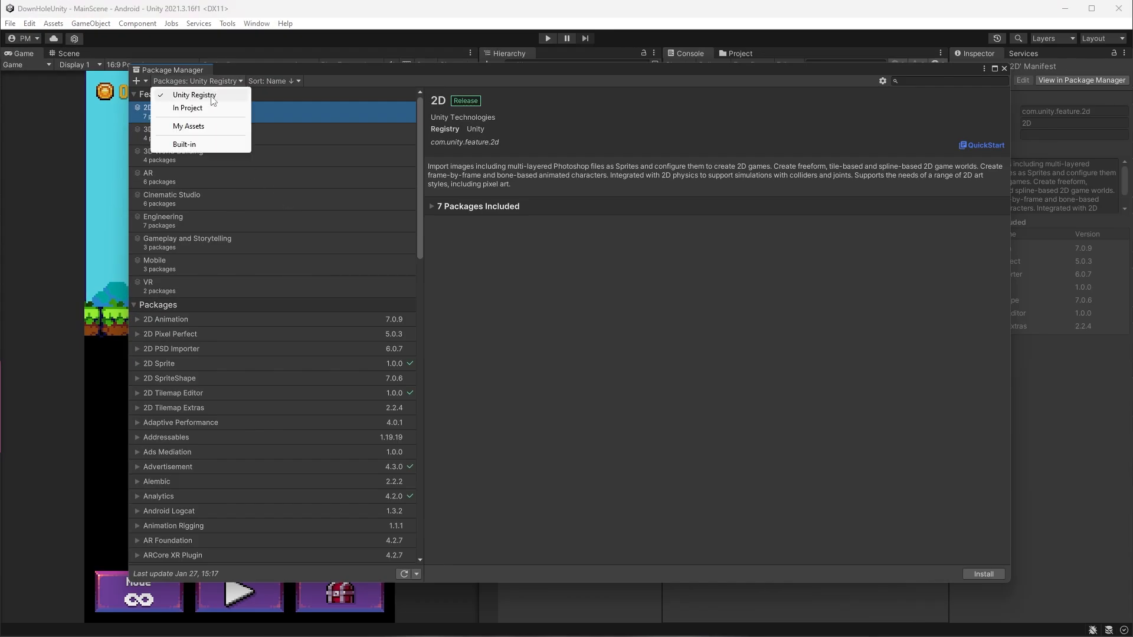
{"action": "left_click", "coordinate": [193, 108]}
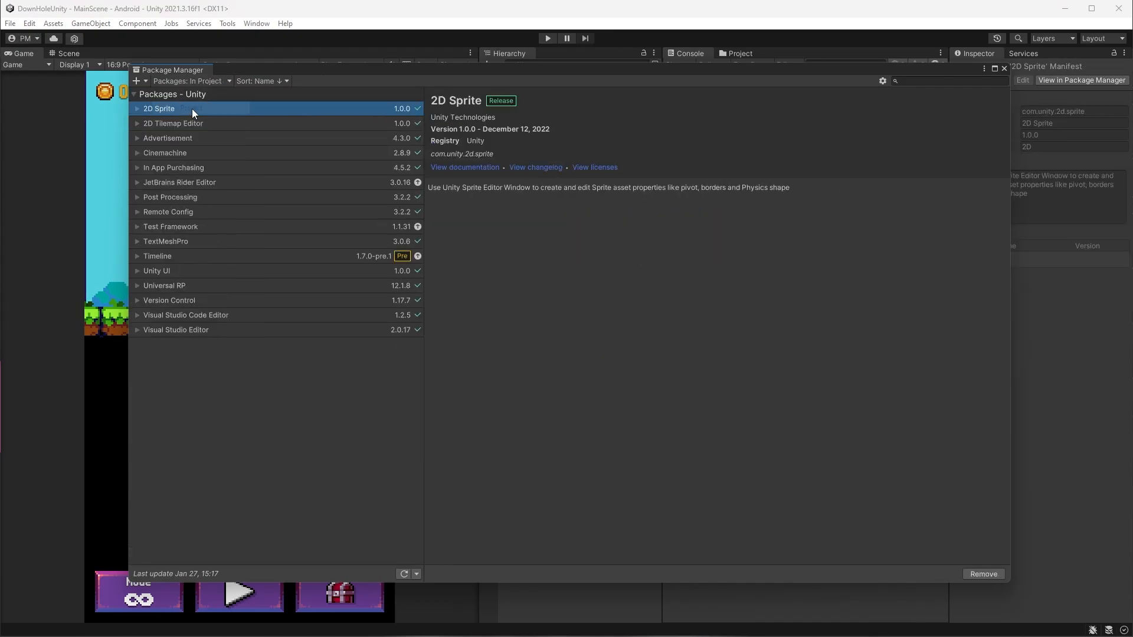
{"action": "left_click", "coordinate": [158, 302]}
{"action": "left_click", "coordinate": [136, 300]}
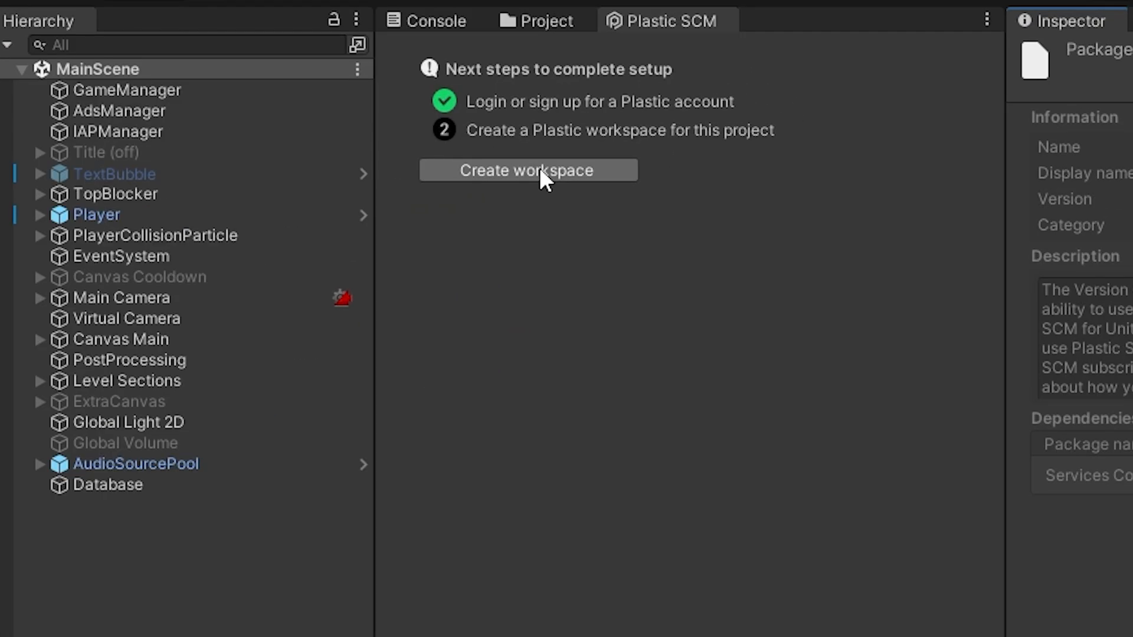
Step: Create a repository named DownHole on the personal cloud server and create the project's Plastic workspace from it
{"action": "left_click", "coordinate": [738, 121]}
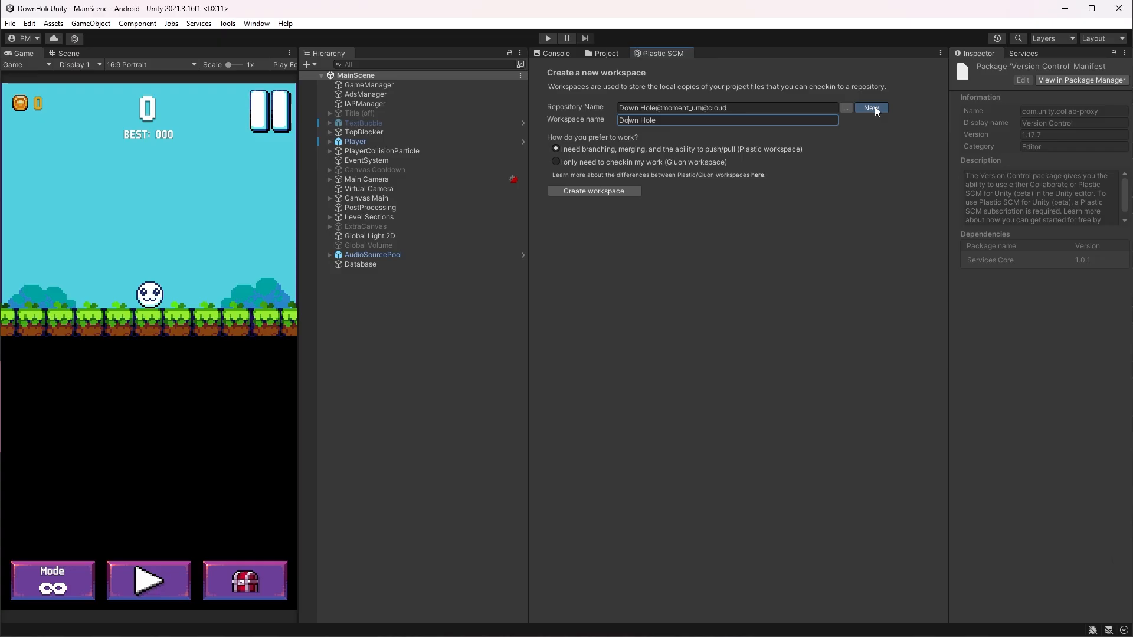
{"action": "left_click", "coordinate": [872, 108]}
{"action": "left_click", "coordinate": [775, 206]}
{"action": "left_click", "coordinate": [879, 205]}
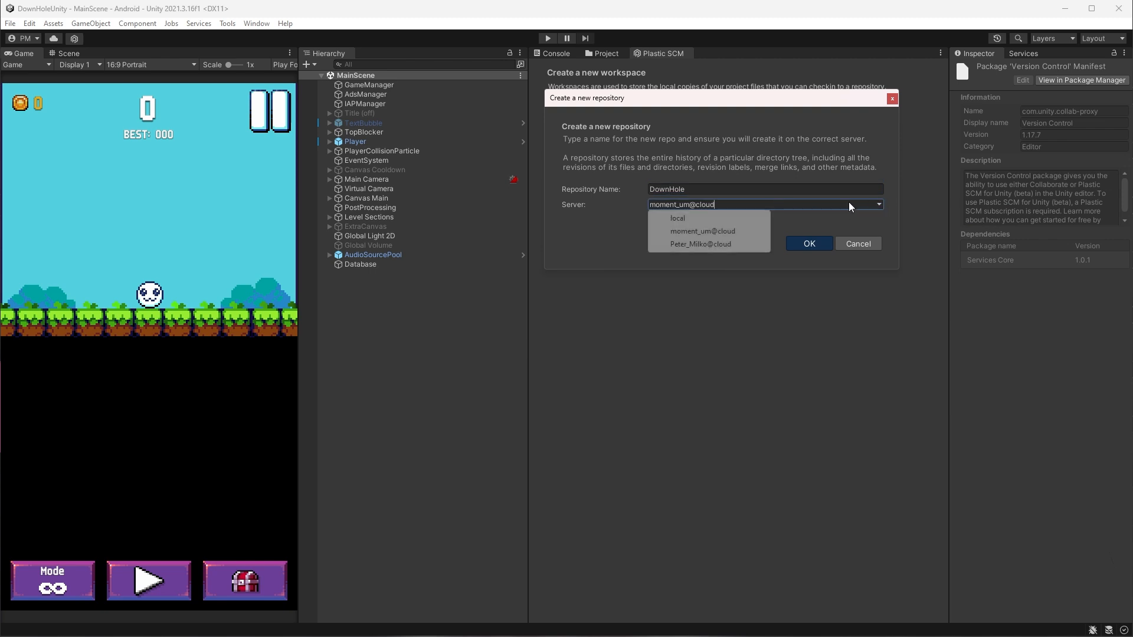
{"action": "left_click", "coordinate": [685, 245]}
{"action": "key", "text": "Return"}
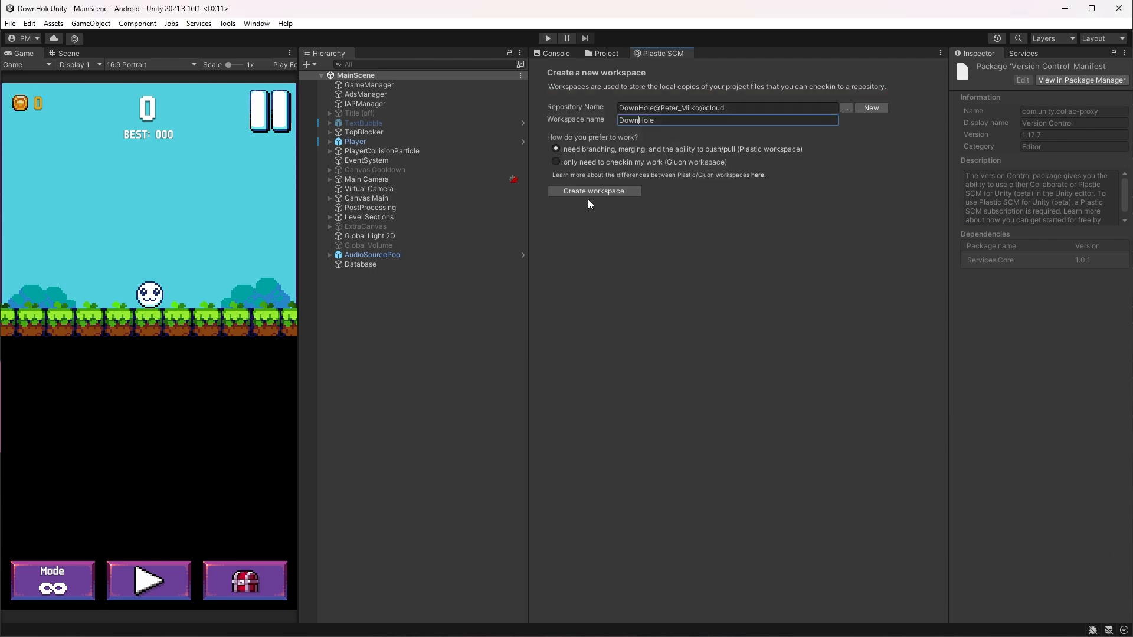
{"action": "left_click", "coordinate": [589, 190]}
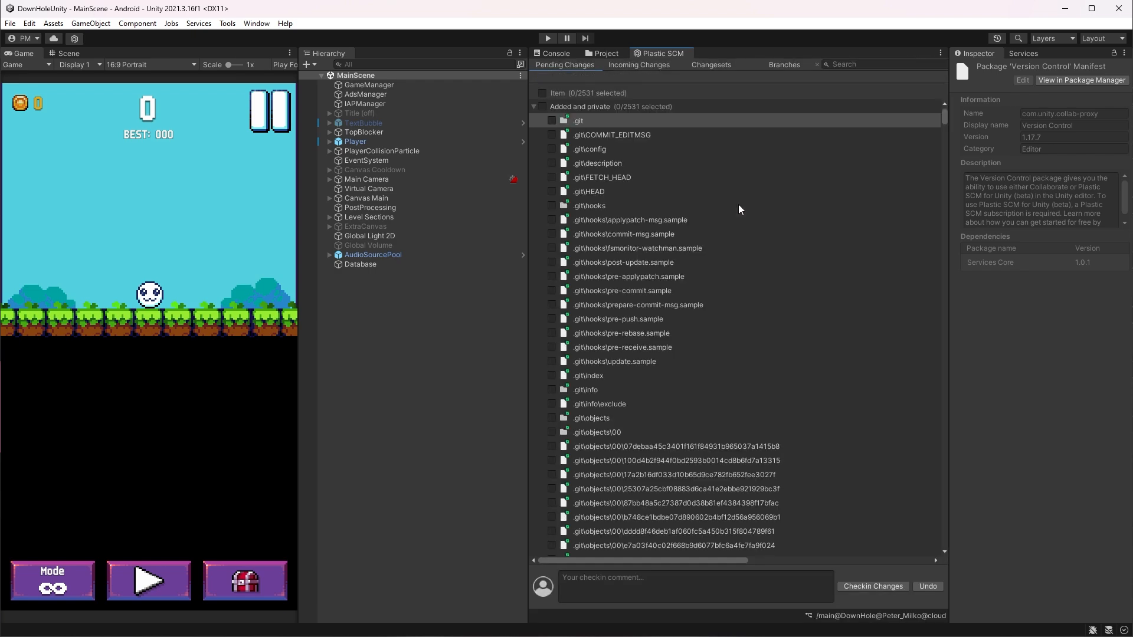
Step: Check in all pending items with the comment "1st Checkin"
{"action": "type", "text": "1"}
{"action": "type", "text": "st"}
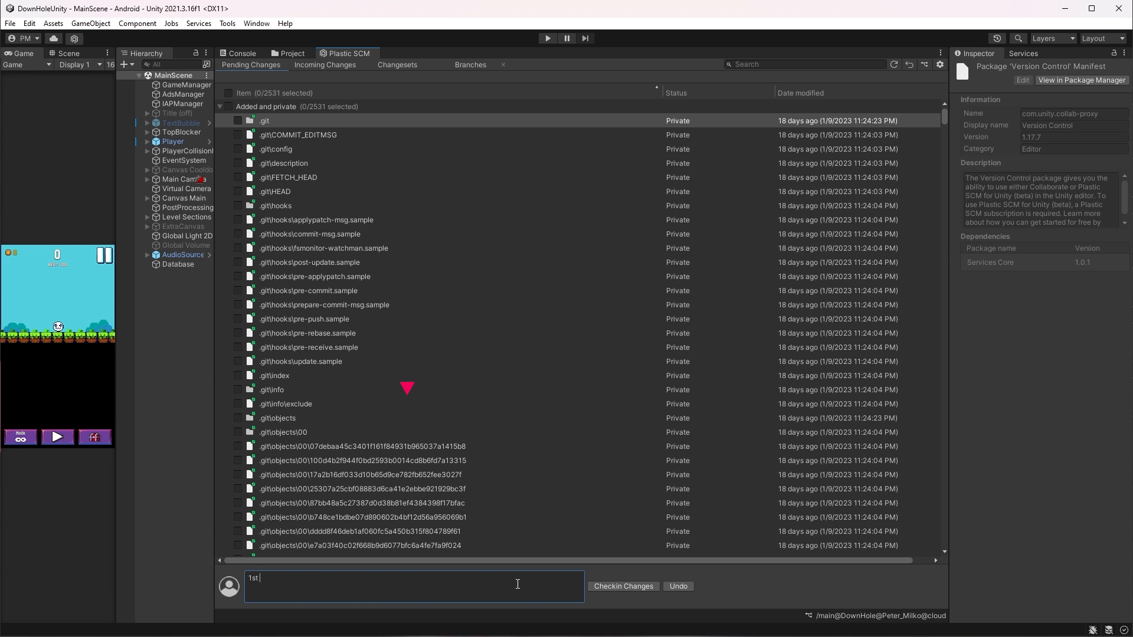
{"action": "type", "text": " Ch"}
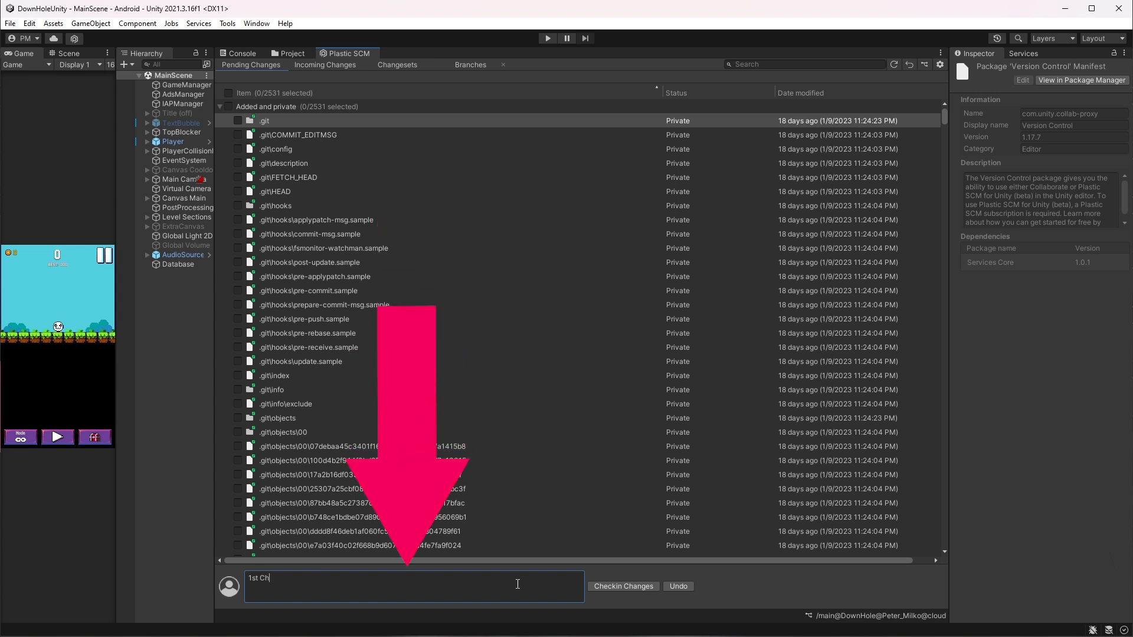
{"action": "type", "text": "eckin"}
{"action": "left_click", "coordinate": [228, 93]}
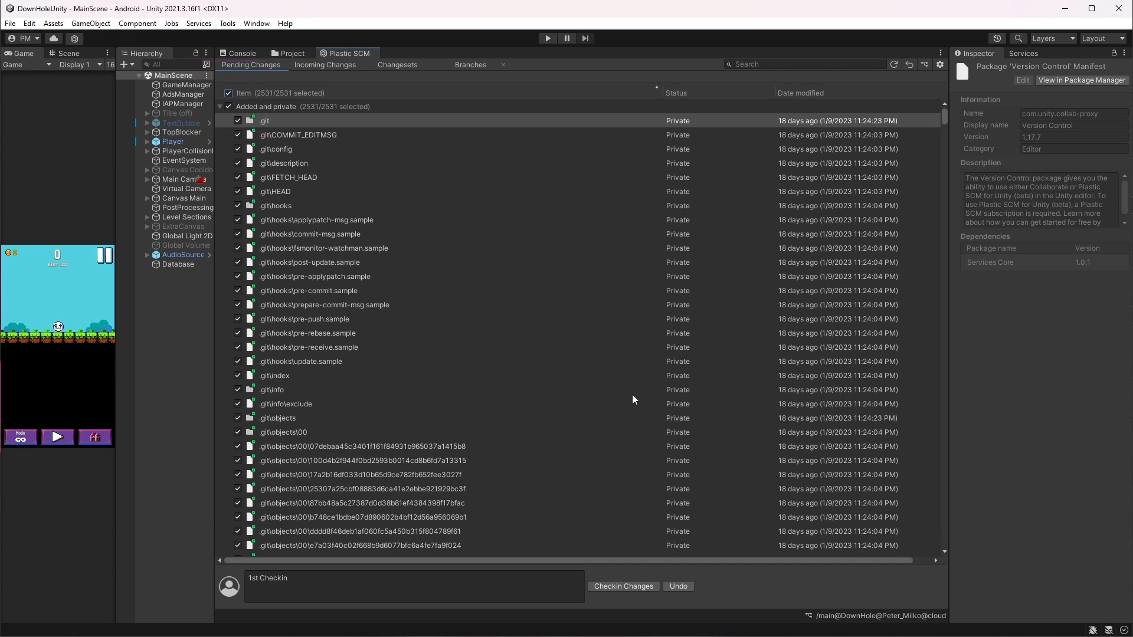
{"action": "mouse_move", "coordinate": [944, 115]}
{"action": "left_mouse_down"}
{"action": "mouse_move", "coordinate": [923, 462]}
{"action": "mouse_move", "coordinate": [943, 555]}
{"action": "mouse_move", "coordinate": [941, 105]}
{"action": "left_mouse_up"}
{"action": "left_click", "coordinate": [625, 587]}
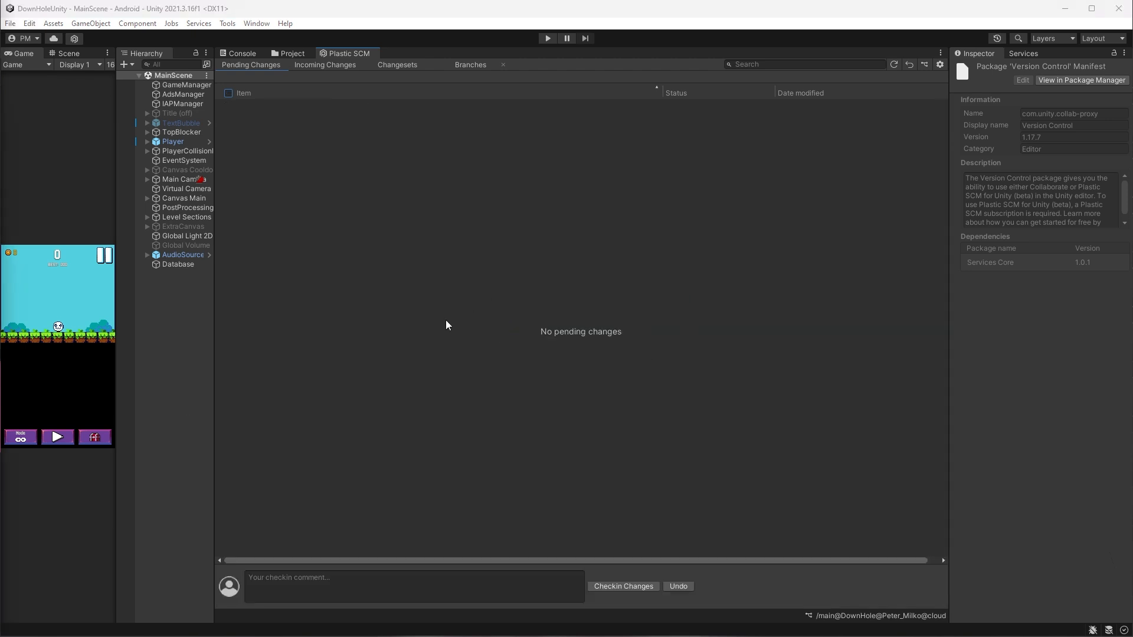
{"action": "left_click", "coordinate": [327, 66]}
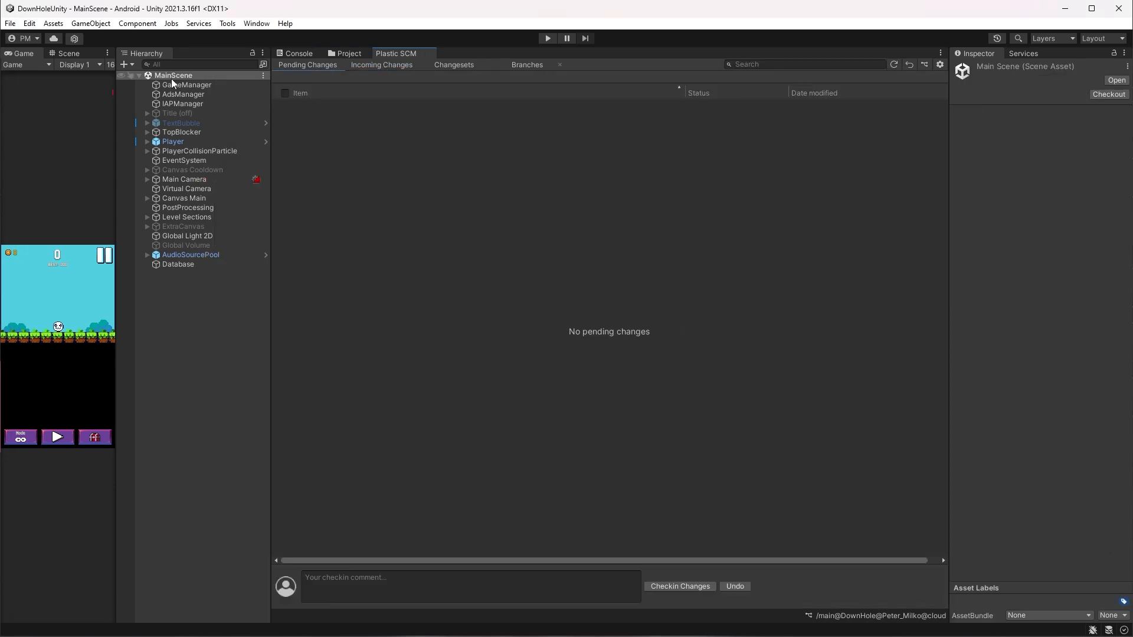
Step: Set the GameManager object's Current Level to 111 and save the scene
{"action": "left_click", "coordinate": [178, 85]}
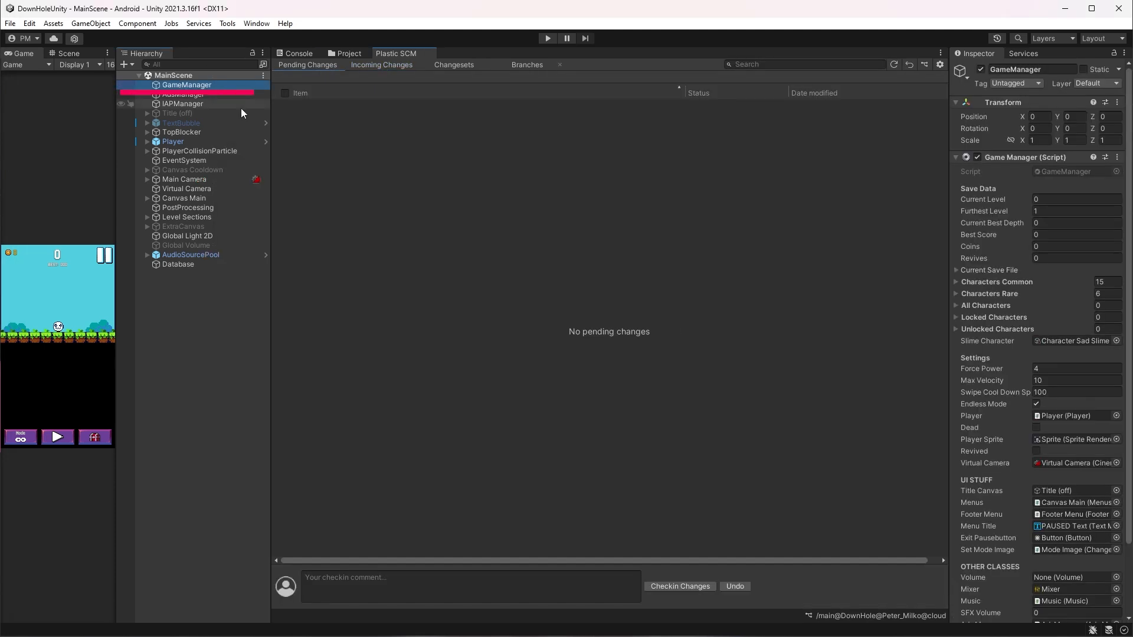
{"action": "left_click", "coordinate": [1053, 199]}
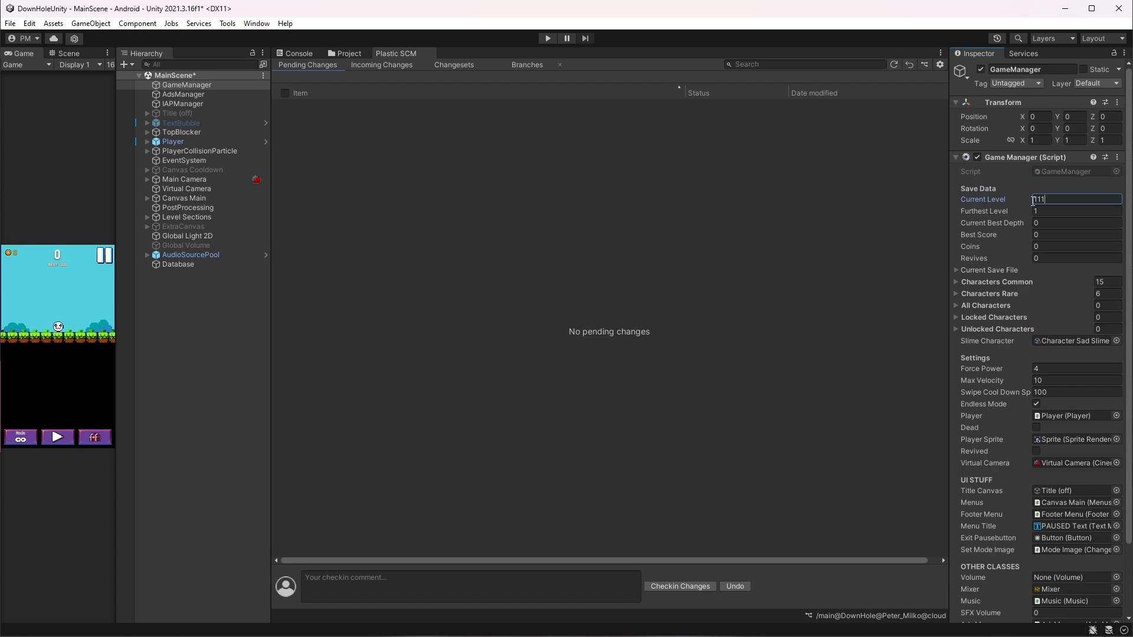
{"action": "left_click", "coordinate": [664, 211]}
{"action": "key", "text": "ctrl+s"}
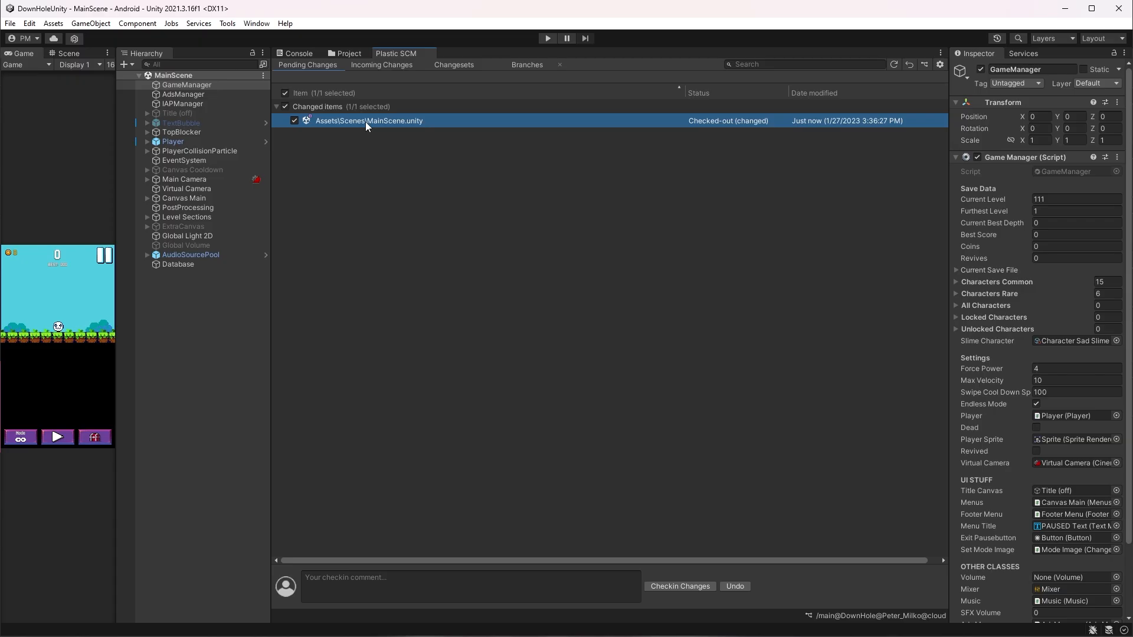
Step: Undo the pending change to MainScene.unity and reload the scene from disk
{"action": "left_click", "coordinate": [741, 589]}
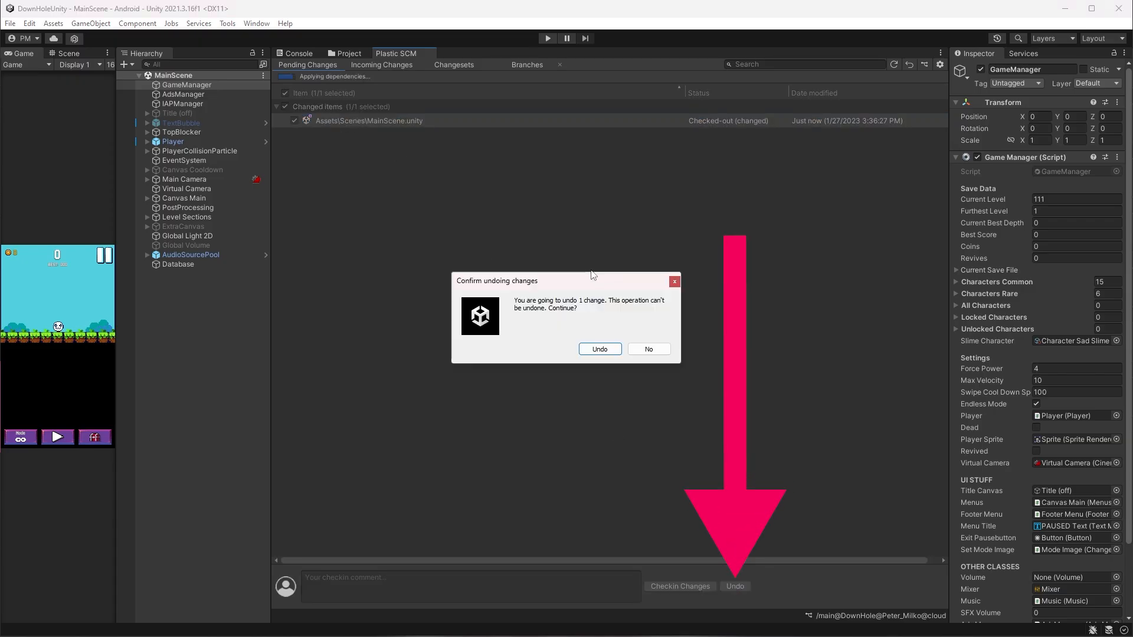
{"action": "left_click", "coordinate": [588, 352]}
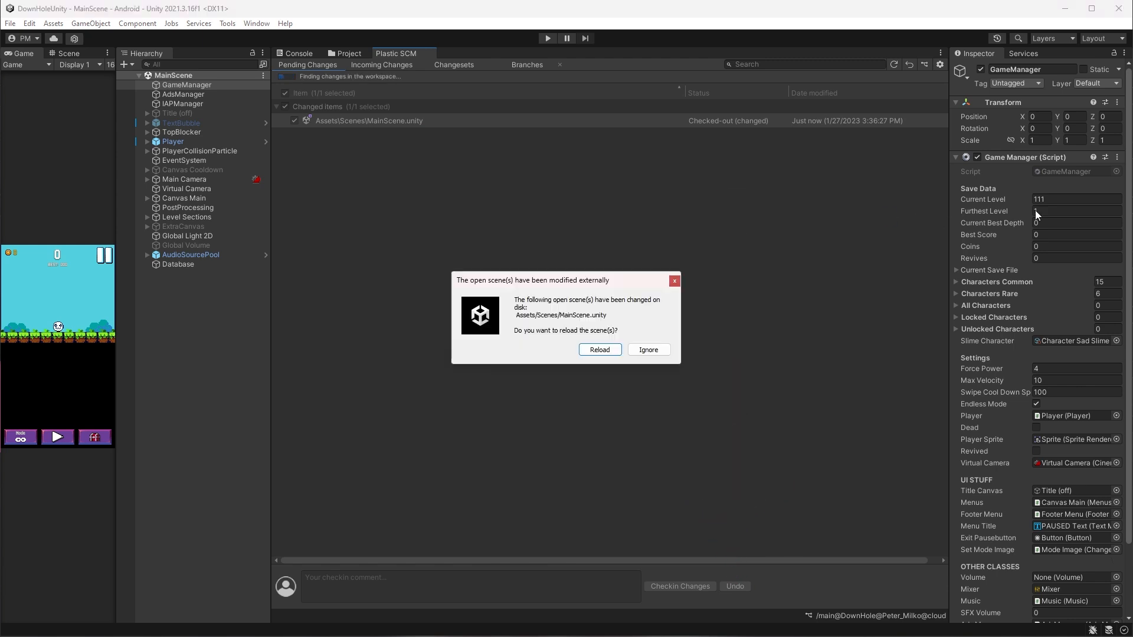
{"action": "left_click", "coordinate": [600, 354]}
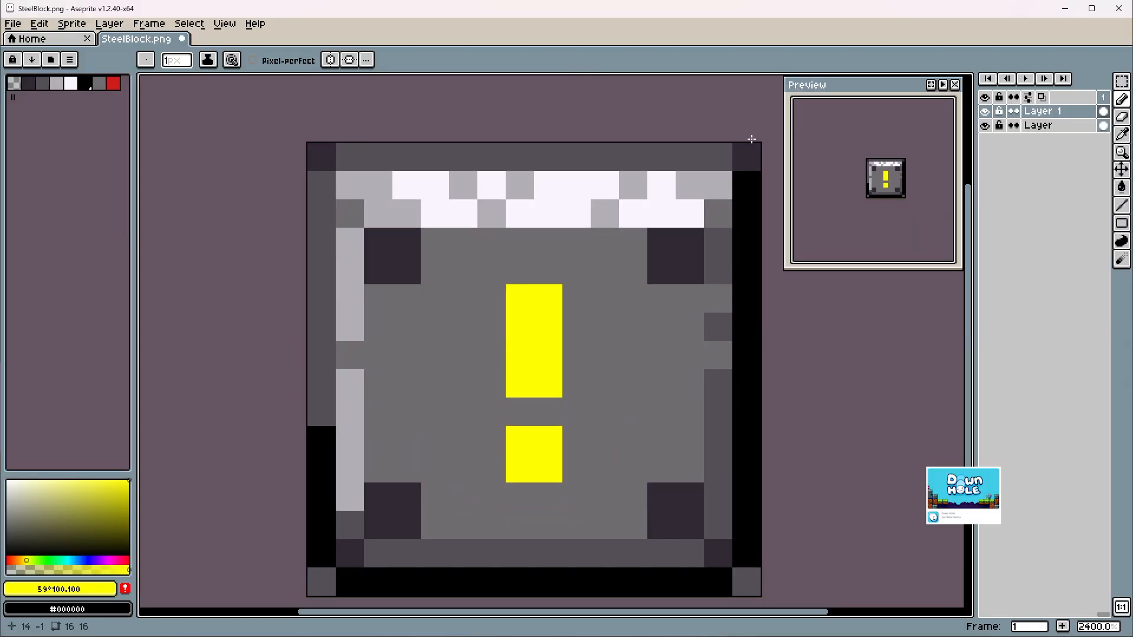
Step: Switch to Aseprite and hide Layer 1 of SteelBlock.png
{"action": "left_click", "coordinate": [985, 111]}
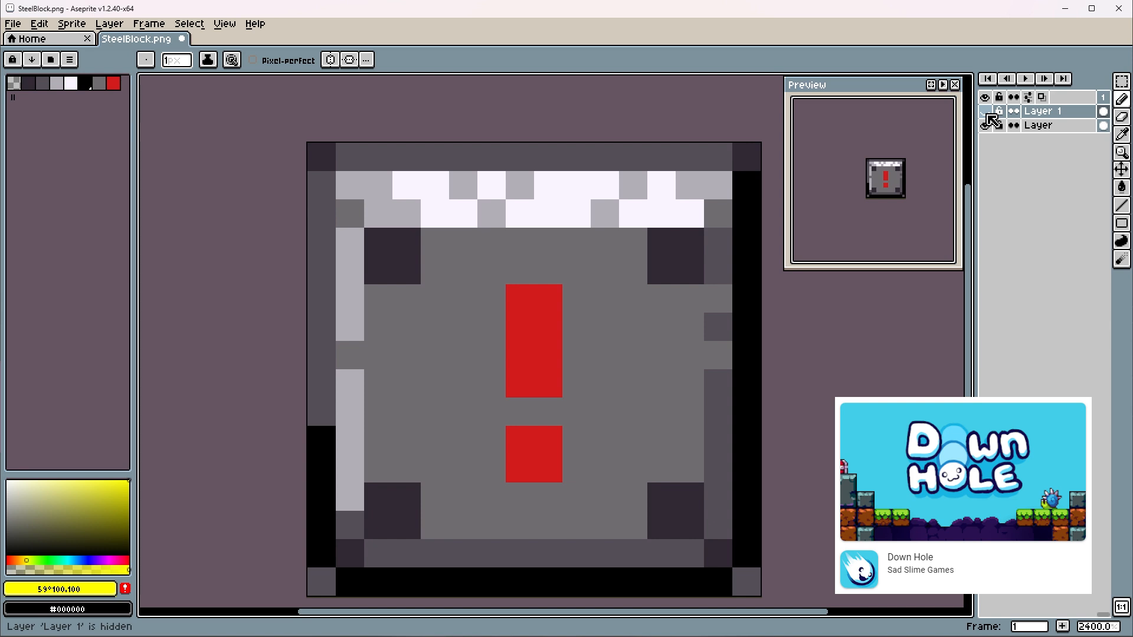
Step: Toggle Layer 1's visibility in SteelBlock.png to compare the two versions of the block's exclamation mark
{"action": "left_click", "coordinate": [986, 114]}
{"action": "left_click", "coordinate": [987, 113]}
{"action": "left_click", "coordinate": [987, 113]}
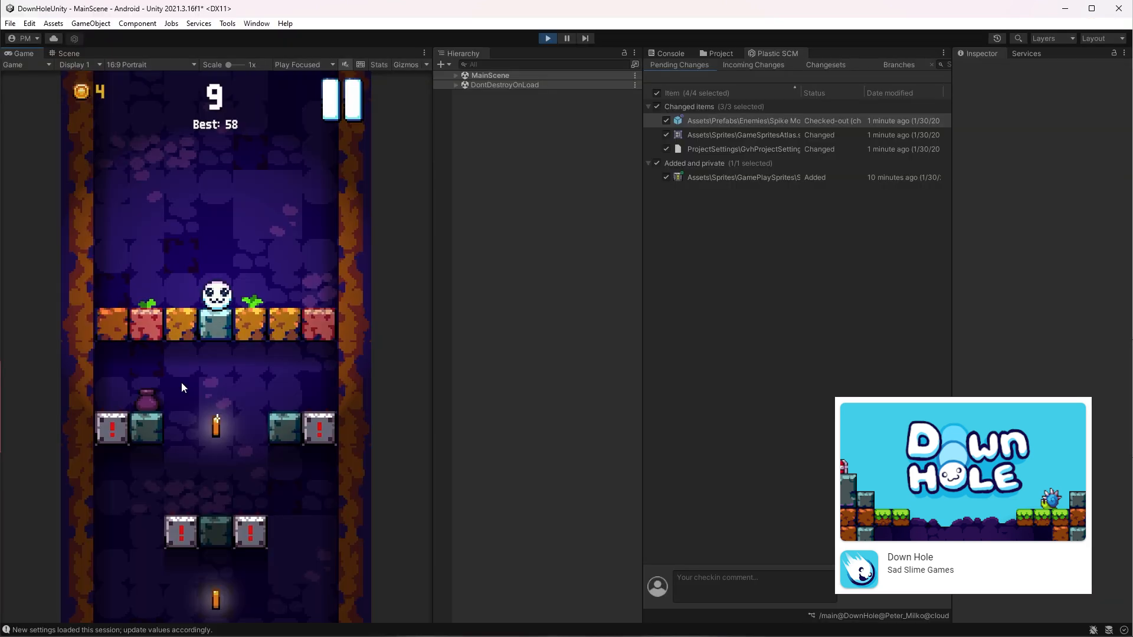
Step: Switch to Unity and playtest the game, moving the character down past the steel blocks to test their warning sprite
{"action": "left_click_drag", "start_coordinate": [182, 382], "coordinate": [329, 374]}
{"action": "mouse_move", "coordinate": [319, 331]}
{"action": "left_mouse_down"}
{"action": "mouse_move", "coordinate": [321, 401]}
{"action": "mouse_move", "coordinate": [80, 272]}
{"action": "left_mouse_up"}
{"action": "left_click_drag", "start_coordinate": [130, 370], "coordinate": [424, 378]}
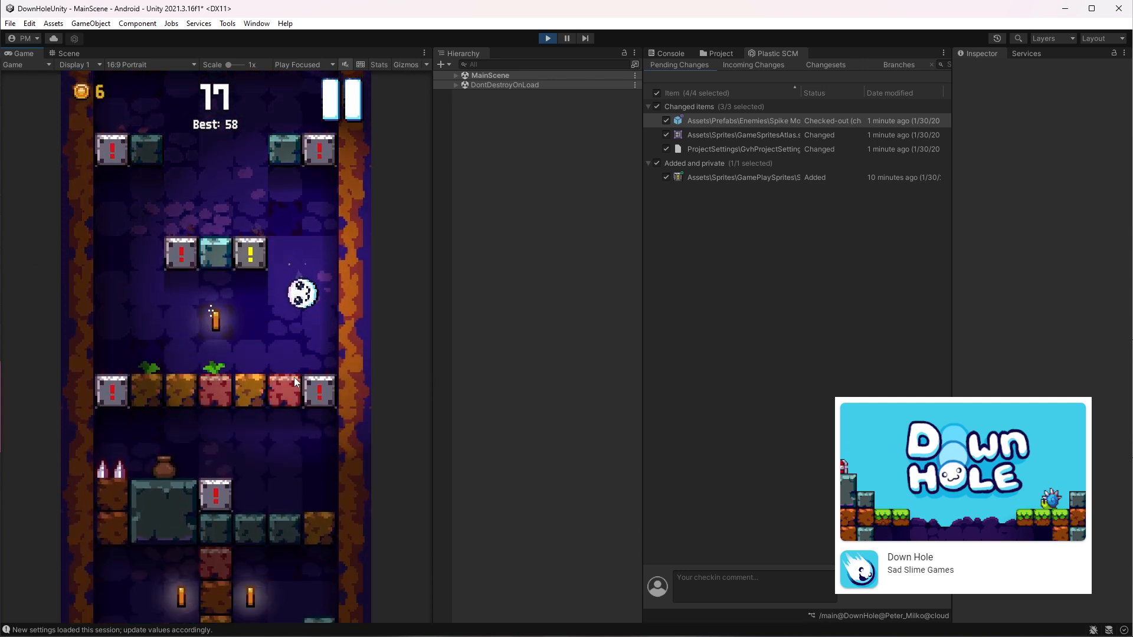
Step: Check in all pending changes with the comment "Spike block warning"
{"action": "left_click", "coordinate": [760, 587]}
{"action": "type", "text": "Spike block warning"}
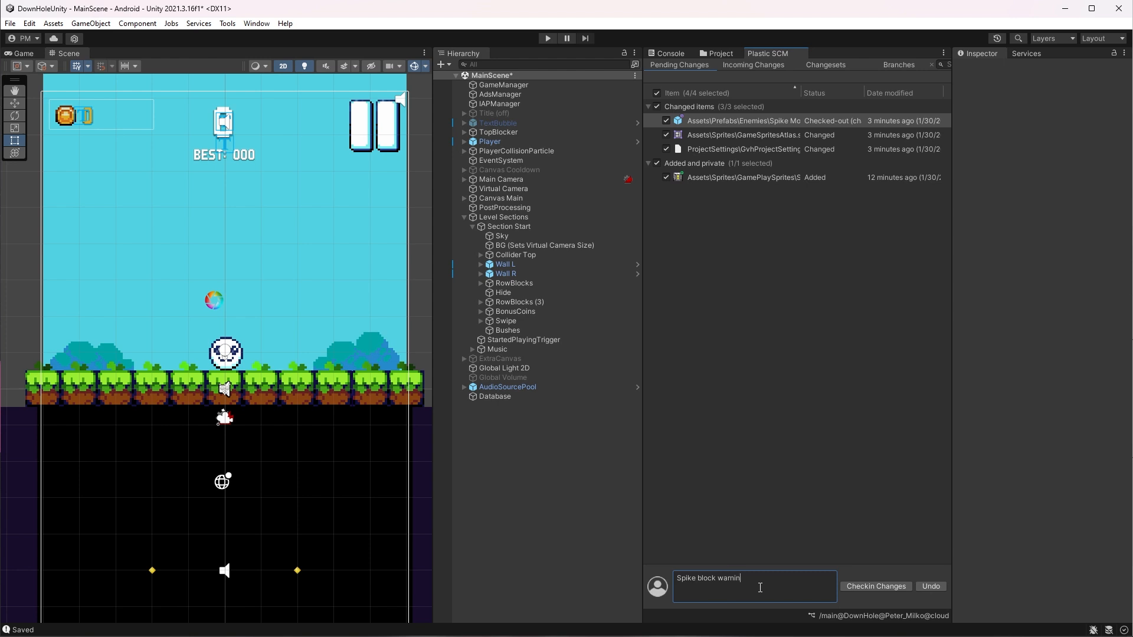
{"action": "left_click", "coordinate": [876, 587]}
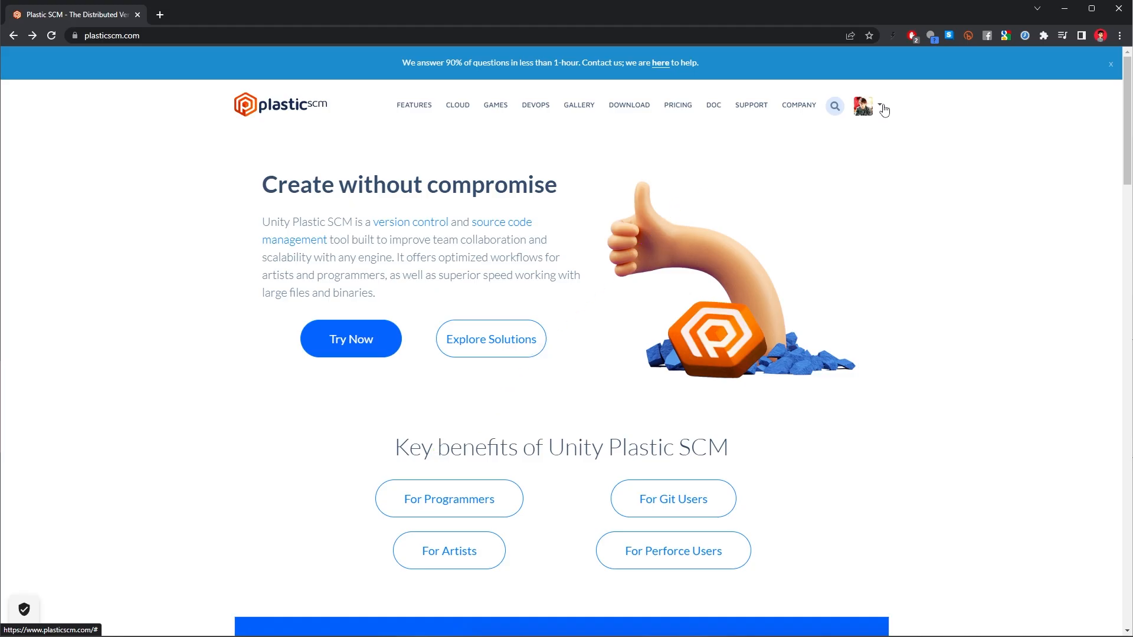
Step: Switch to the Plastic SCM website in the browser and open the account's dashboard
{"action": "left_click", "coordinate": [872, 106]}
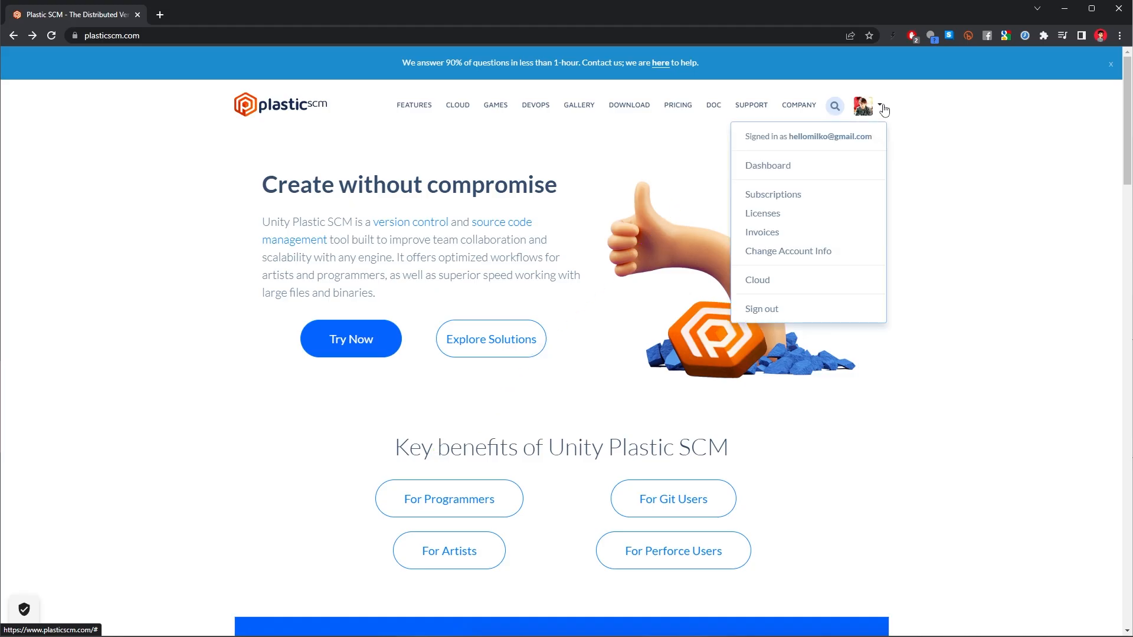
{"action": "left_click", "coordinate": [779, 170]}
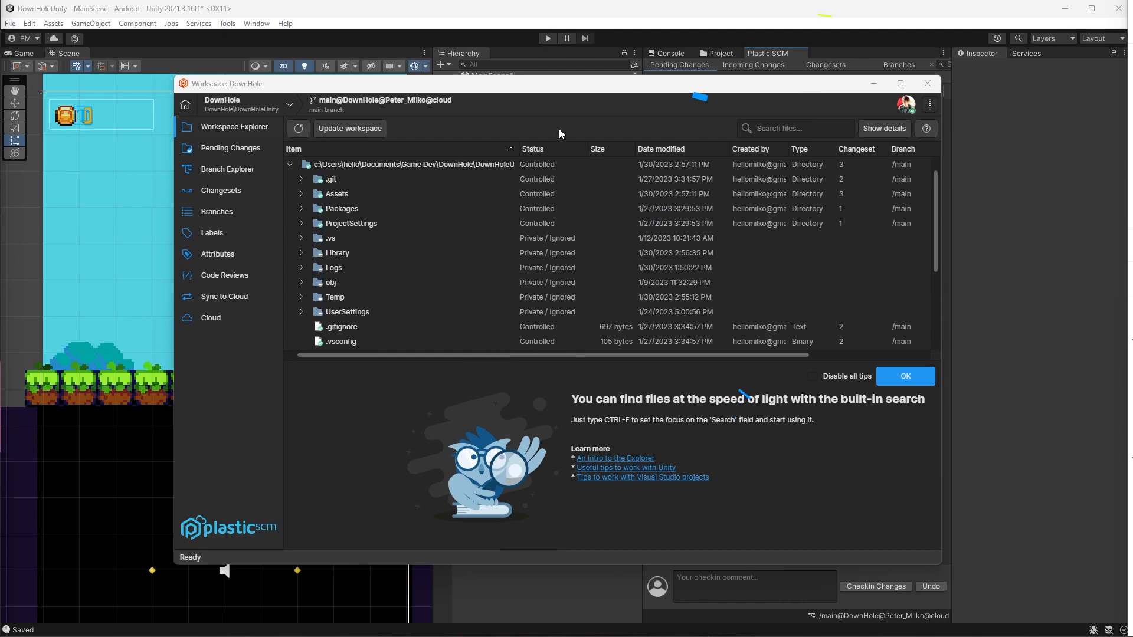
Step: Switch to the Plastic SCM desktop client and review the DownHole workspace's pending changes and changesets, selecting the "Spike block warning" changeset
{"action": "left_click_drag", "start_coordinate": [593, 121], "coordinate": [561, 86]}
{"action": "left_click", "coordinate": [238, 153]}
{"action": "left_click", "coordinate": [233, 194]}
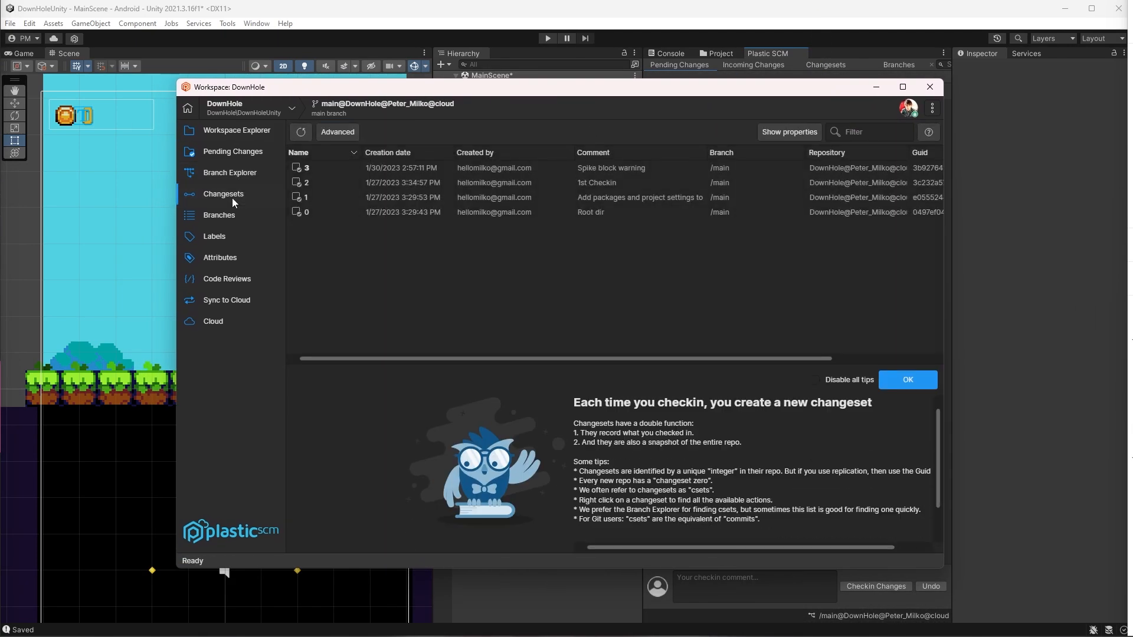
{"action": "left_click", "coordinate": [557, 172]}
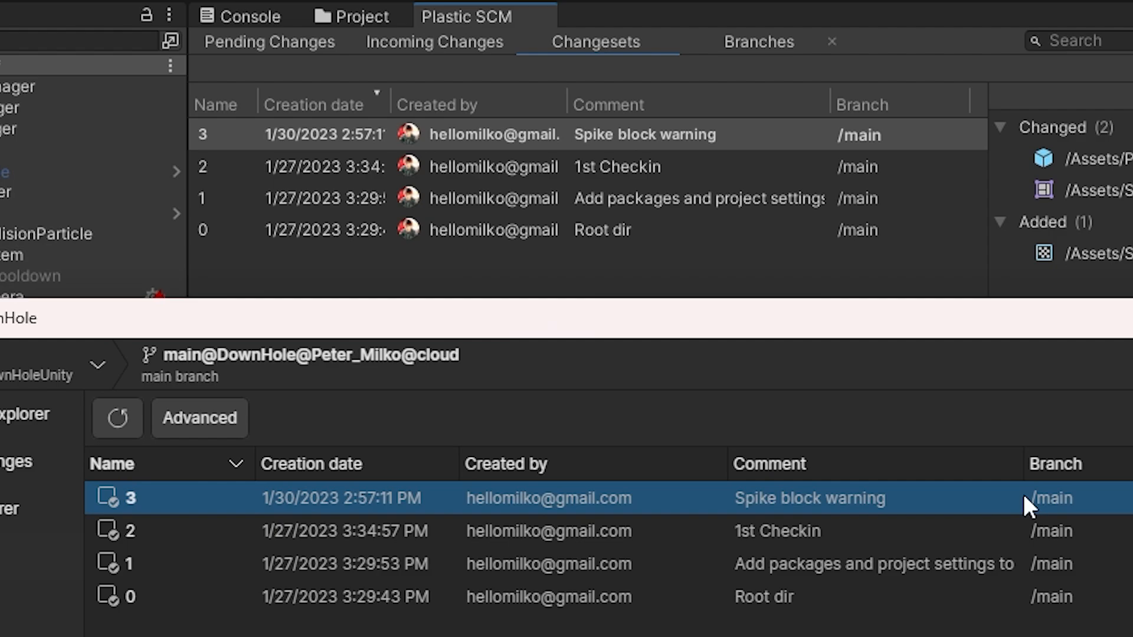
Step: View the workspace's branches and bring up the available actions for the /main branch
{"action": "left_click", "coordinate": [283, 316]}
{"action": "left_click", "coordinate": [378, 270]}
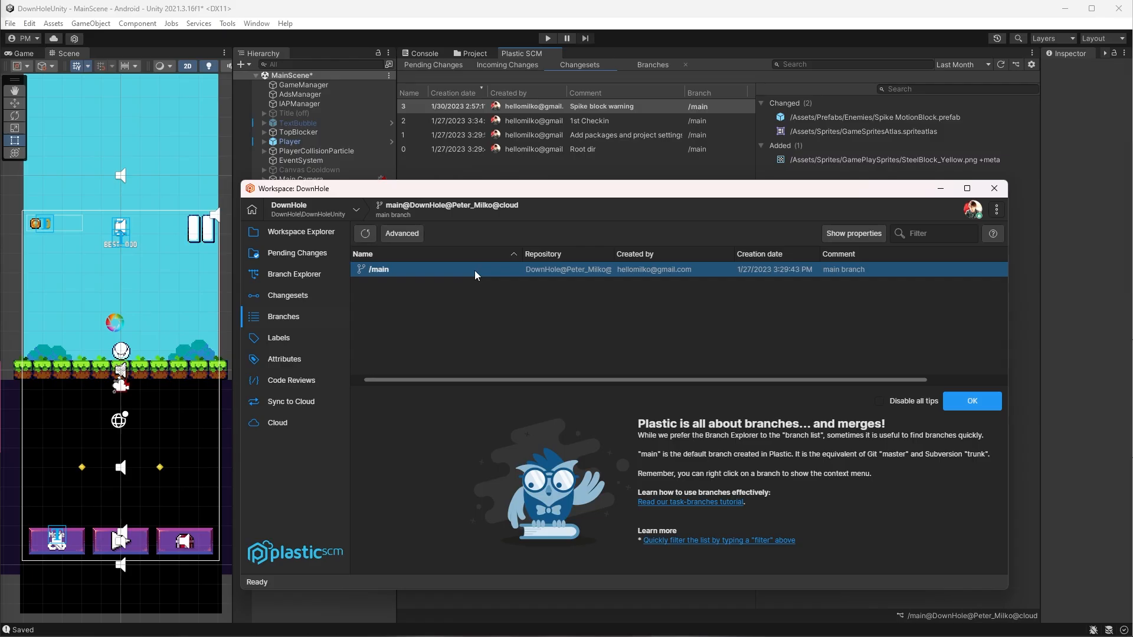
{"action": "right_click", "coordinate": [378, 271]}
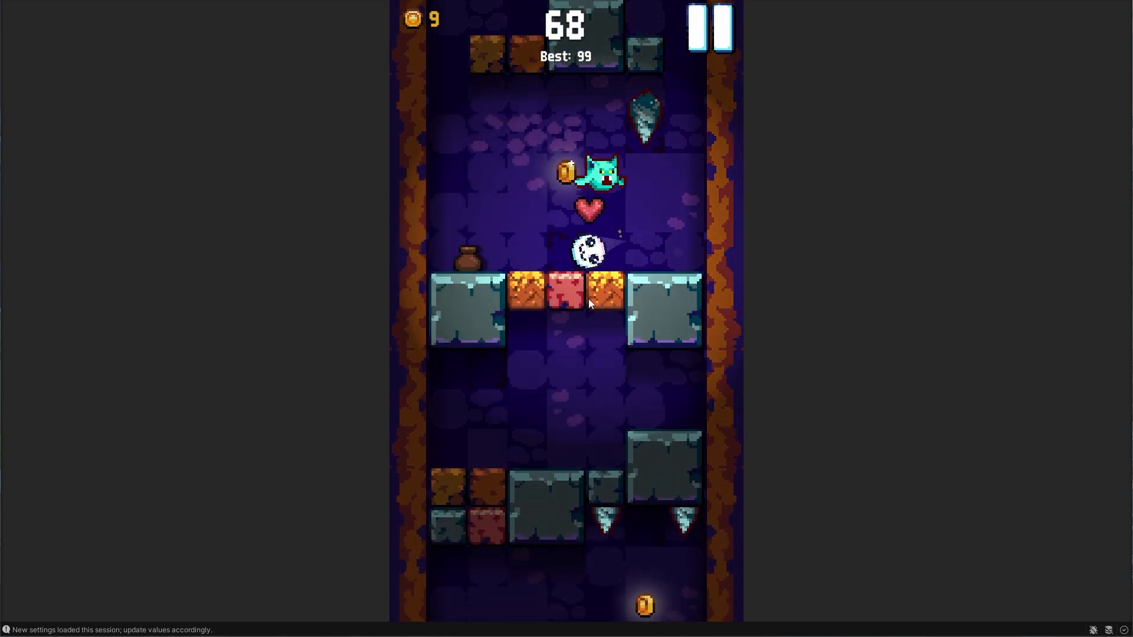
{"action": "left_click", "coordinate": [524, 279]}
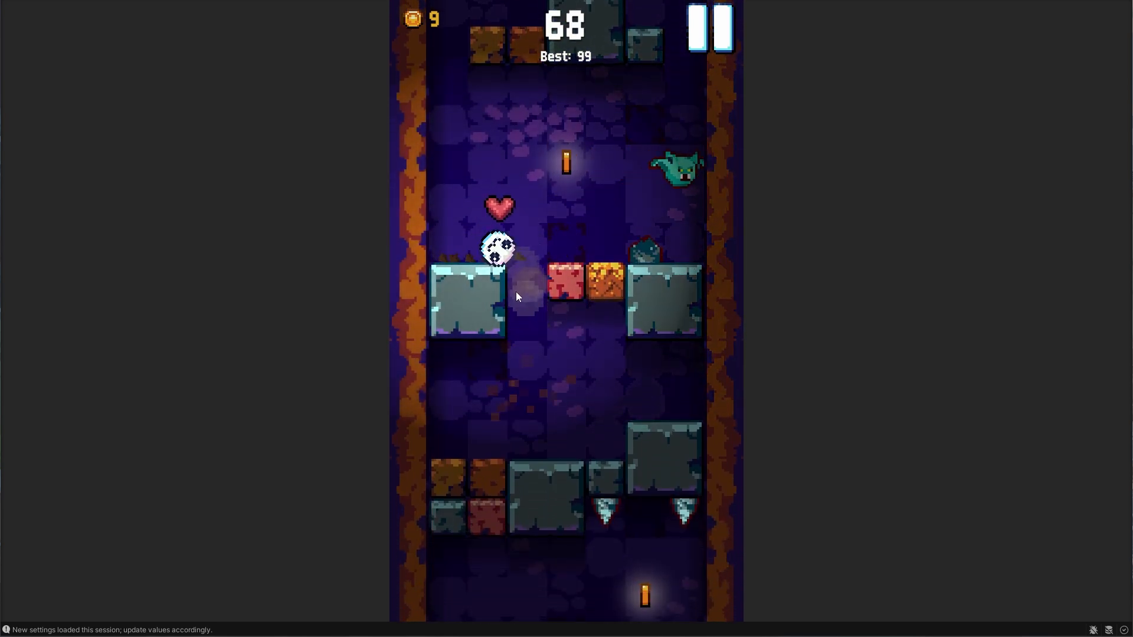